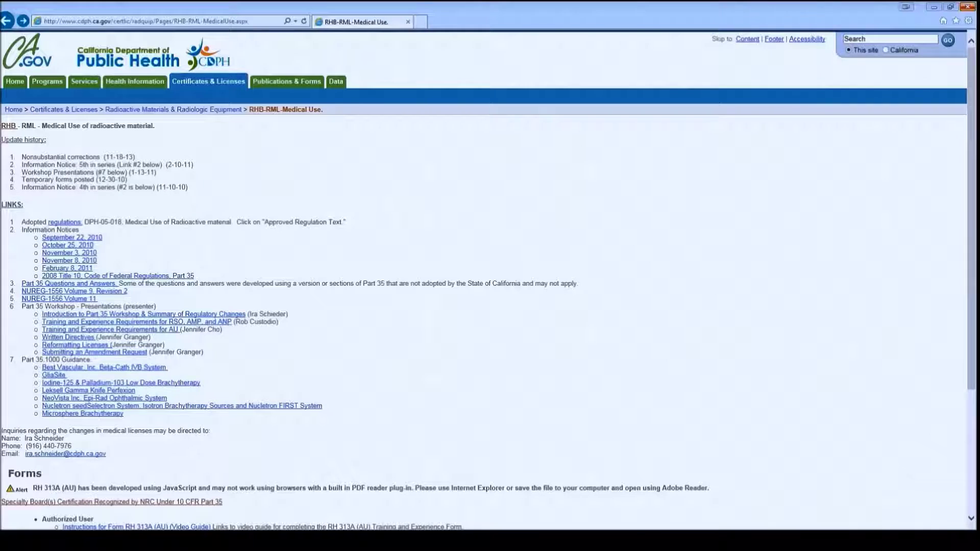
Scroll down to the Forms section and open the Form RH 313A (RSO) PDF
scroll(301, 245, "down", 3)
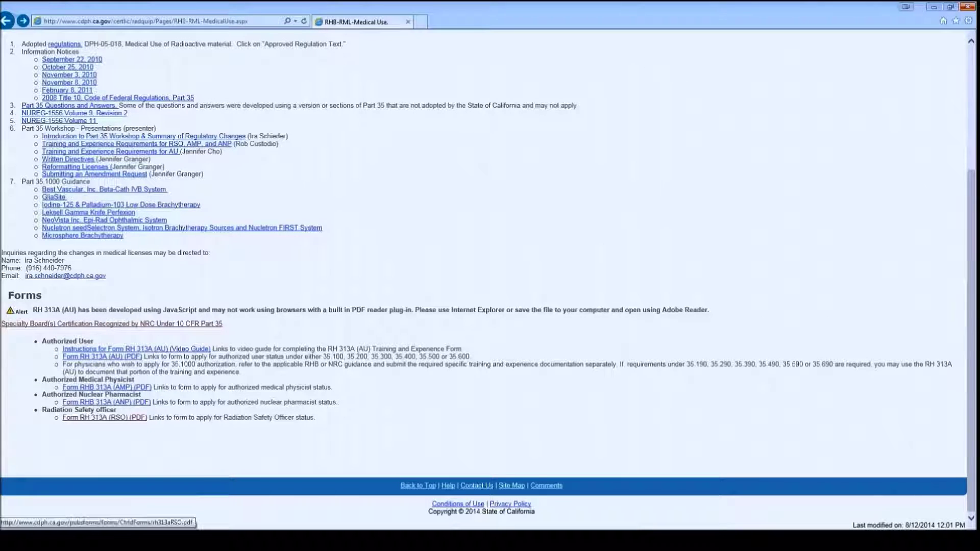
left_click(141, 419)
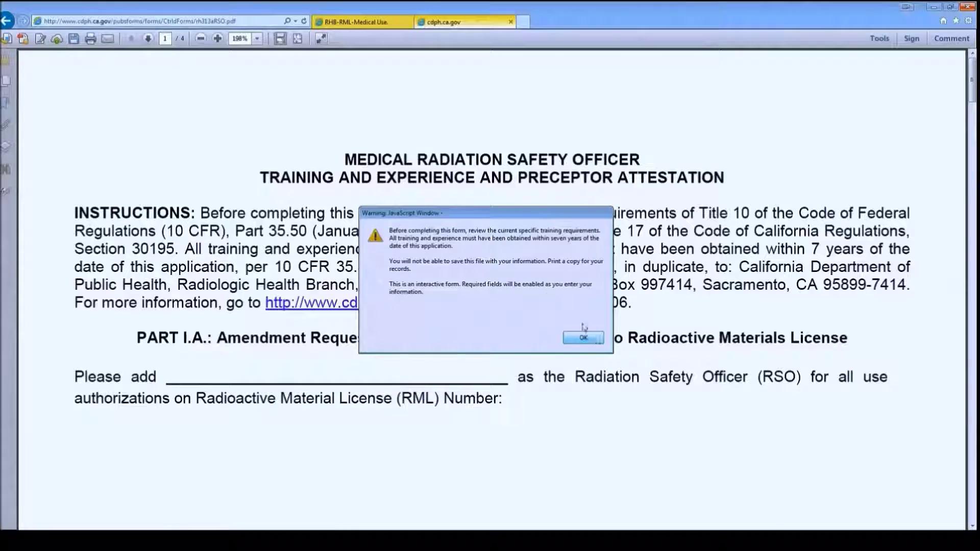
Dismiss the form's JavaScript warning and zoom out until the full page fits
left_click(597, 338)
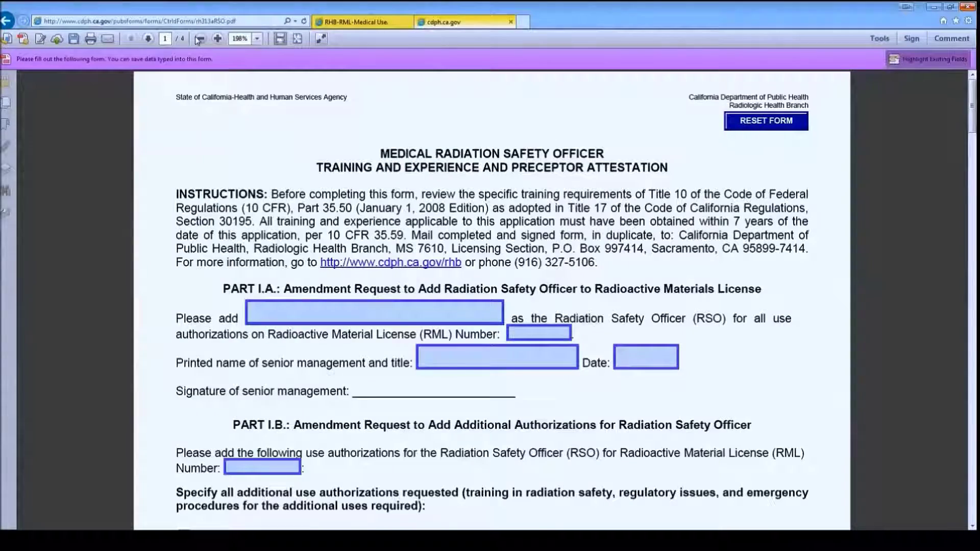
left_click(200, 38)
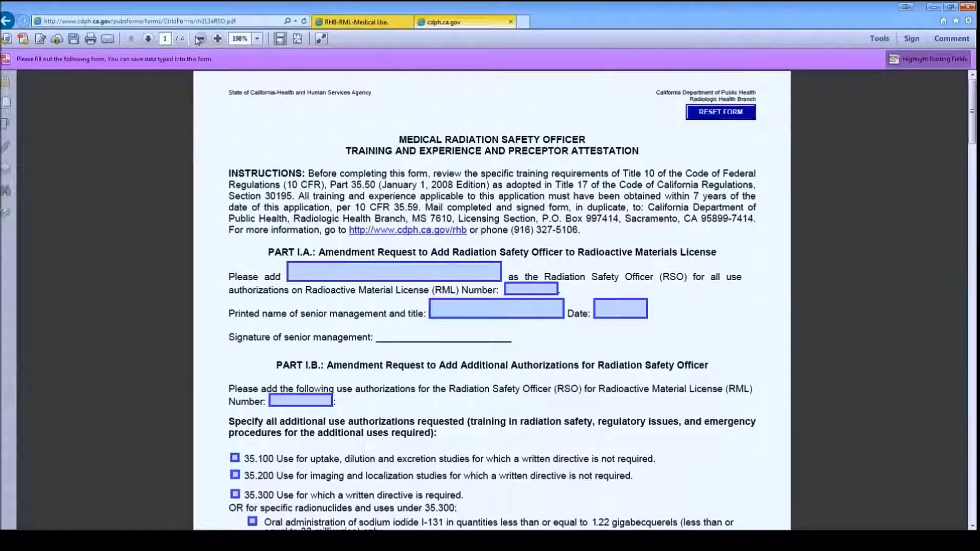
left_click(199, 39)
Page through to page 4, return to page 1, and zoom to 100%
left_click(155, 40)
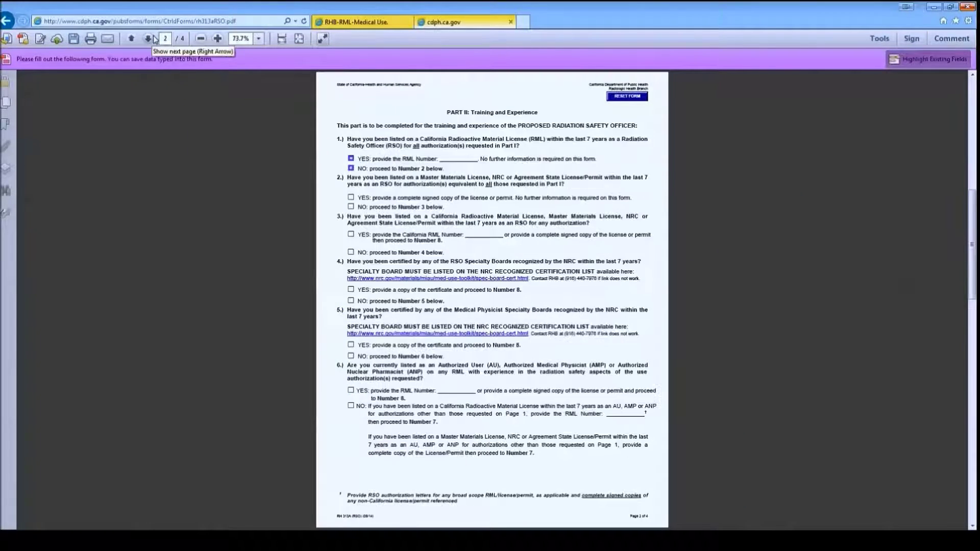
left_click(154, 40)
left_click(155, 39)
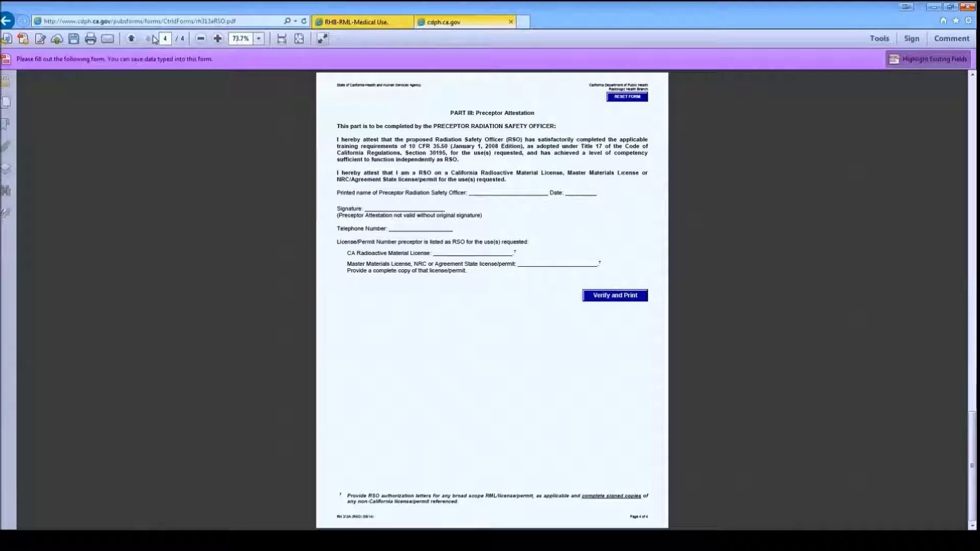
left_click(131, 40)
left_click(131, 40)
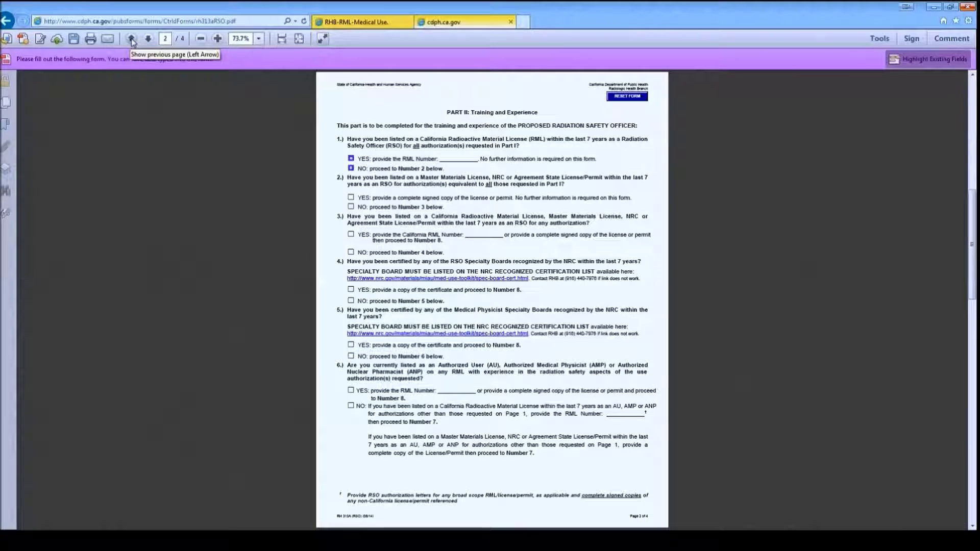
left_click(131, 40)
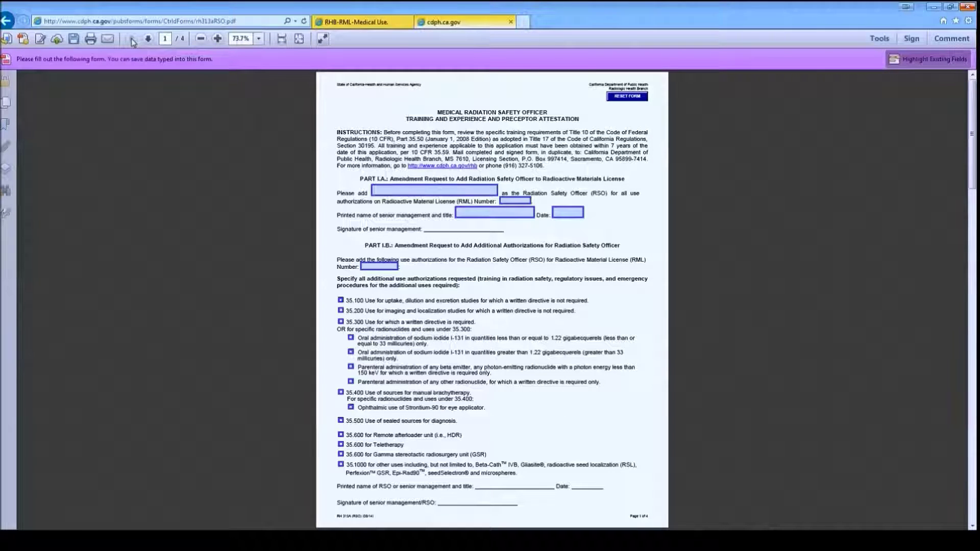
left_click(218, 39)
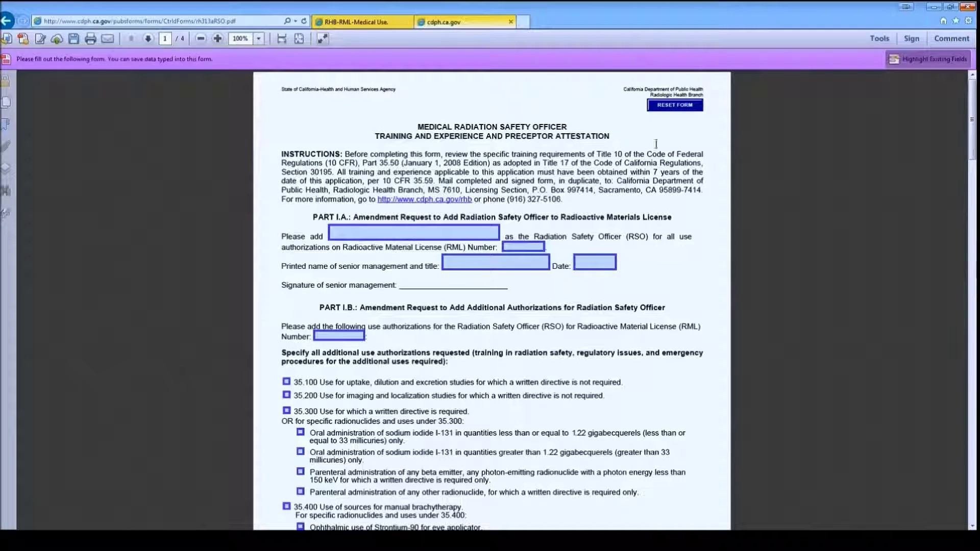
Reset the RH 313A form to blank, then return to the RHB-RML Medical Use page
left_click(676, 105)
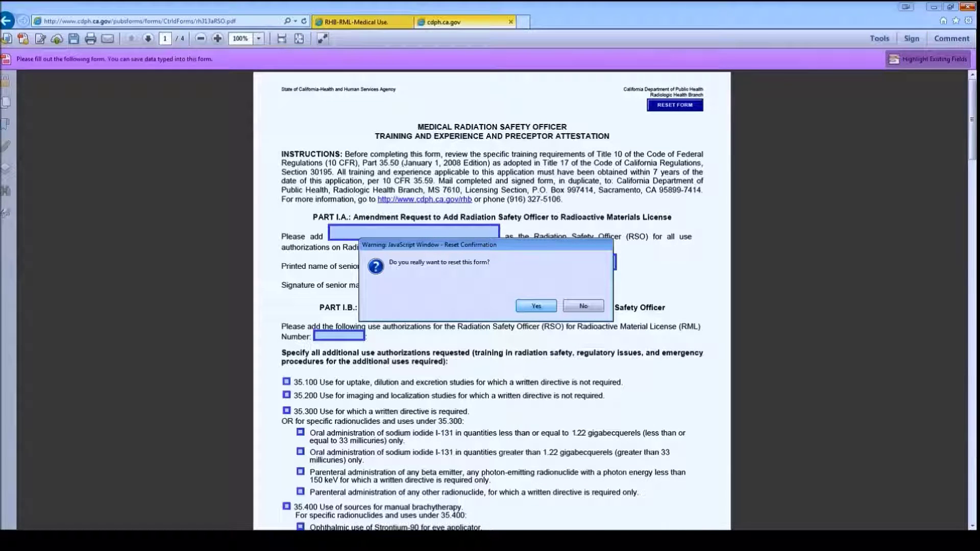
left_click(544, 307)
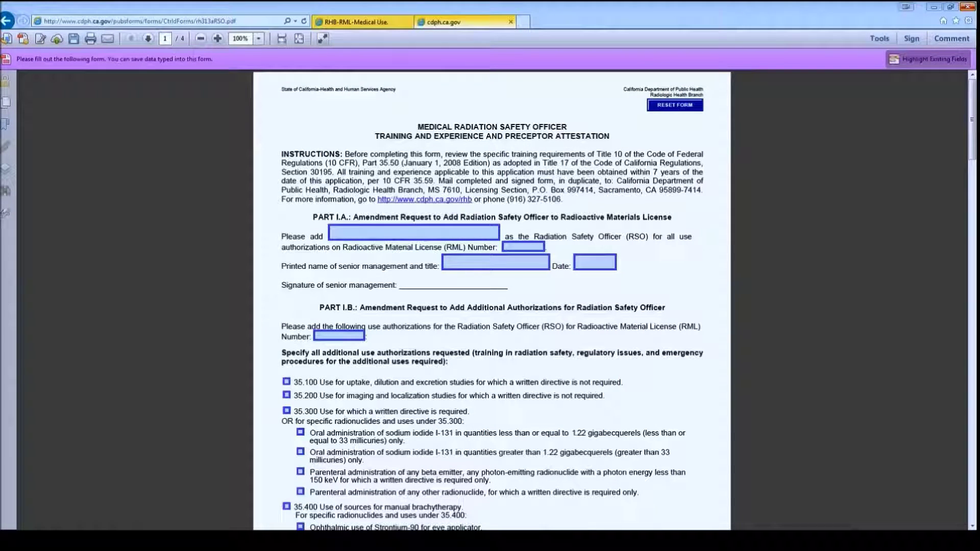
left_click(352, 22)
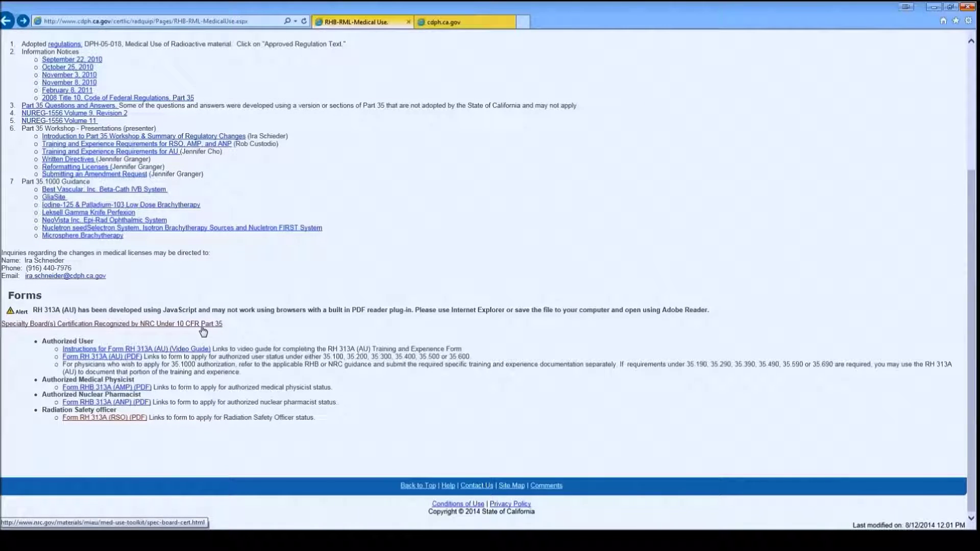
Open the NRC's Specialty Board(s) Certification Recognized under 10 CFR Part 35 list
left_click(139, 324)
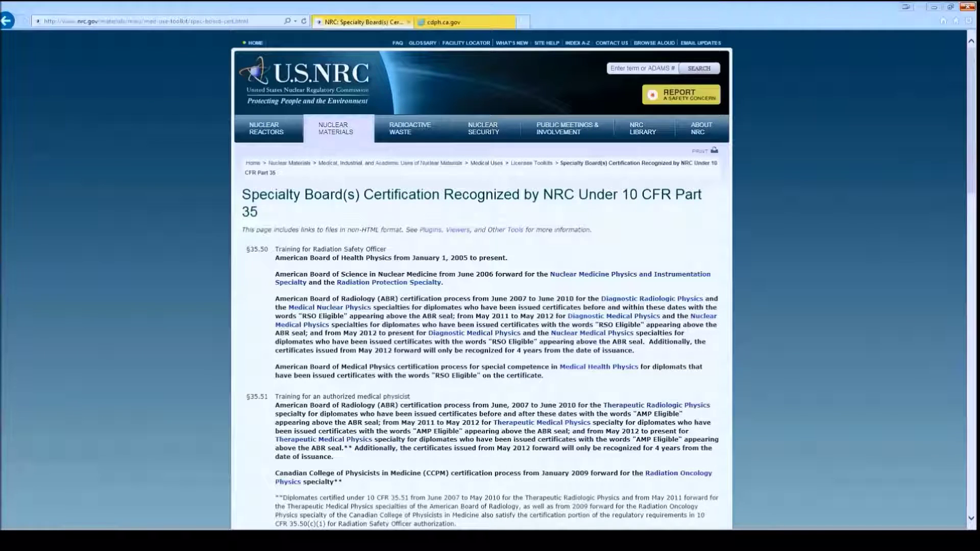
left_click_drag(301, 316, 344, 316)
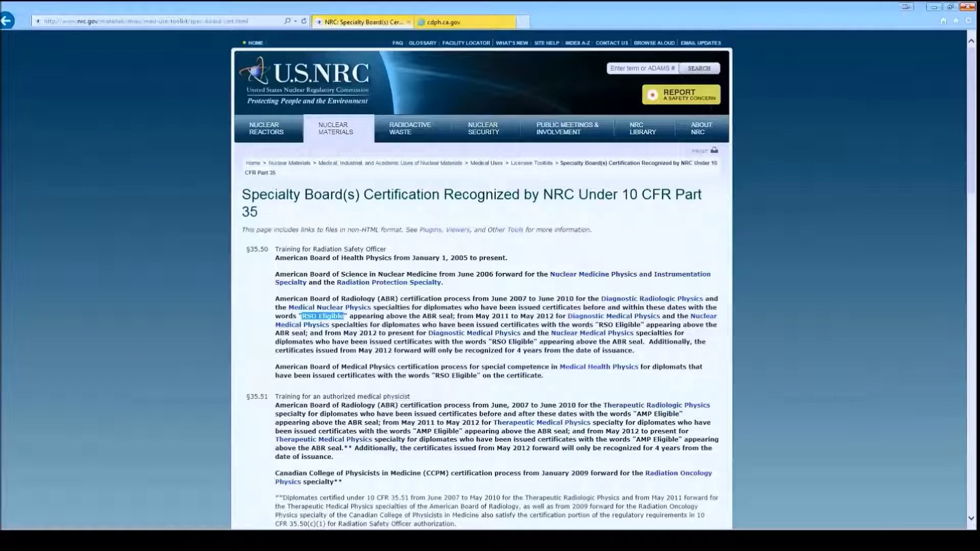
left_click(202, 338)
scroll(202, 335, "down", 7)
scroll(202, 337, "down", 3)
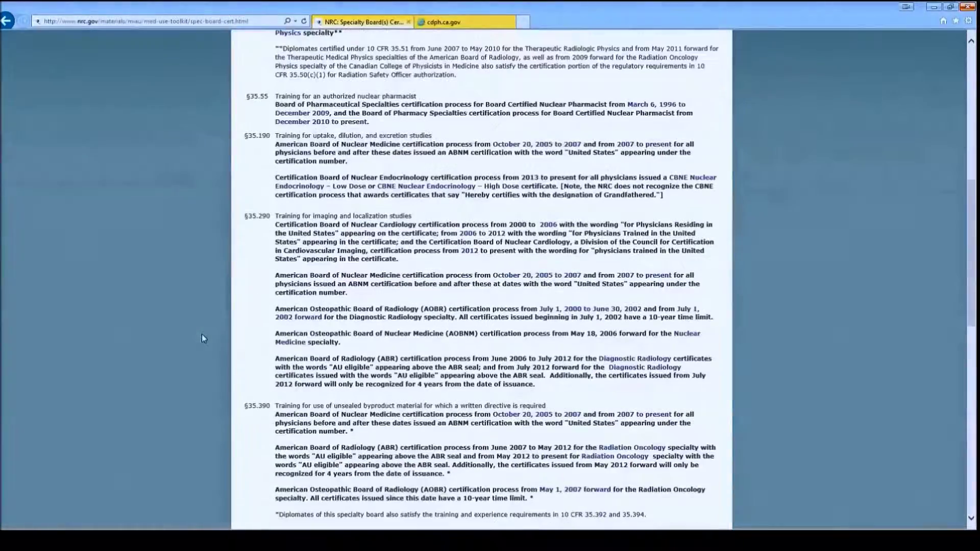
scroll(202, 337, "down", 2)
scroll(202, 338, "down", 1)
scroll(201, 334, "down", 3)
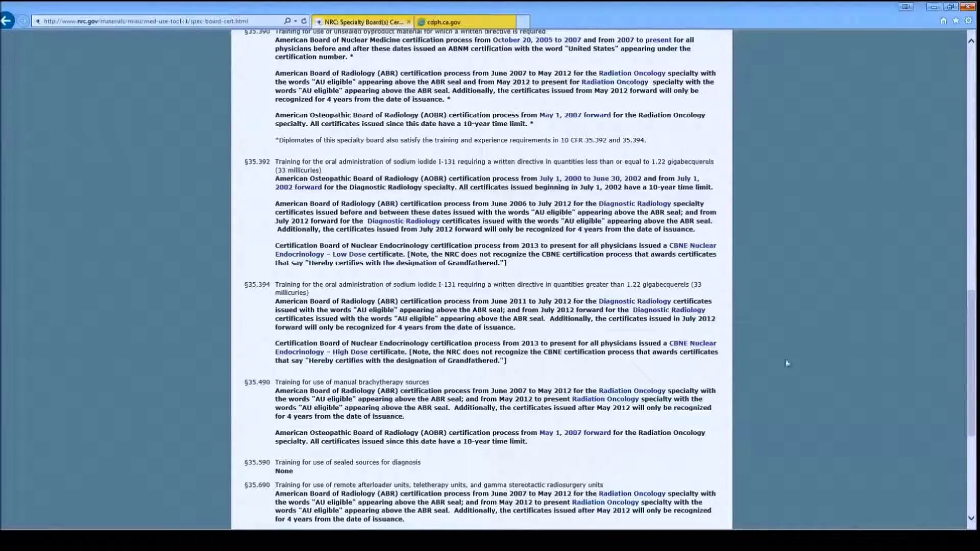
scroll(481, 279, "up", 15)
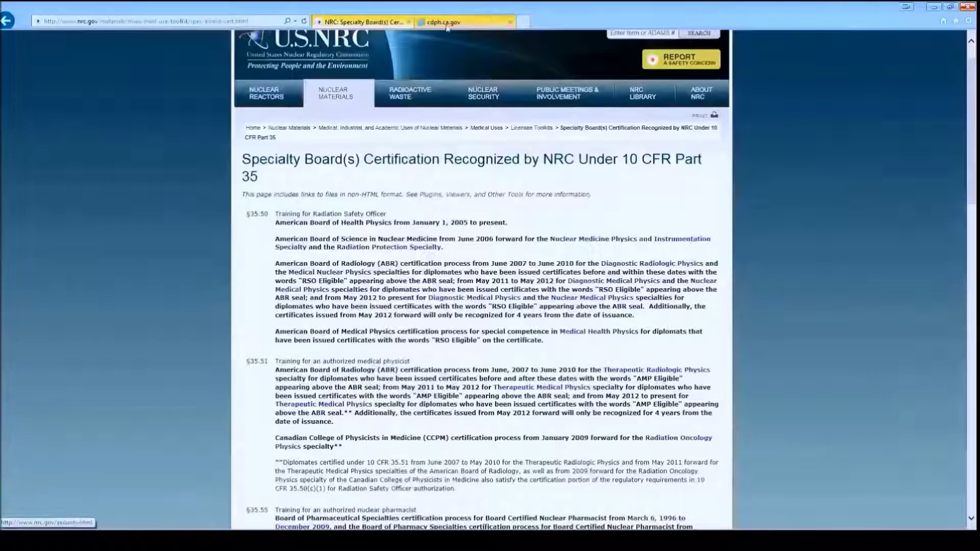
Return to the RSO form tab and scroll down to Part I.B's authorization checklist
left_click(445, 22)
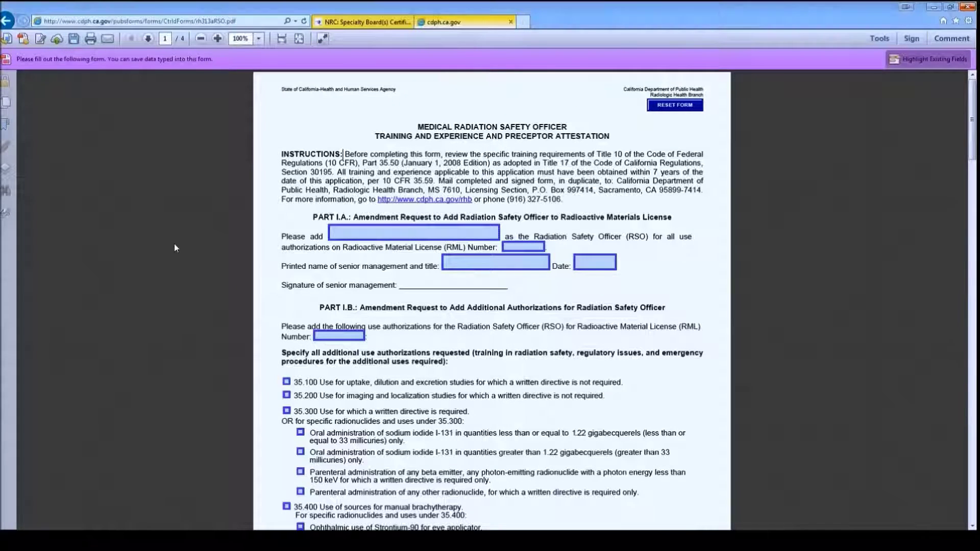
scroll(173, 244, "down", 3)
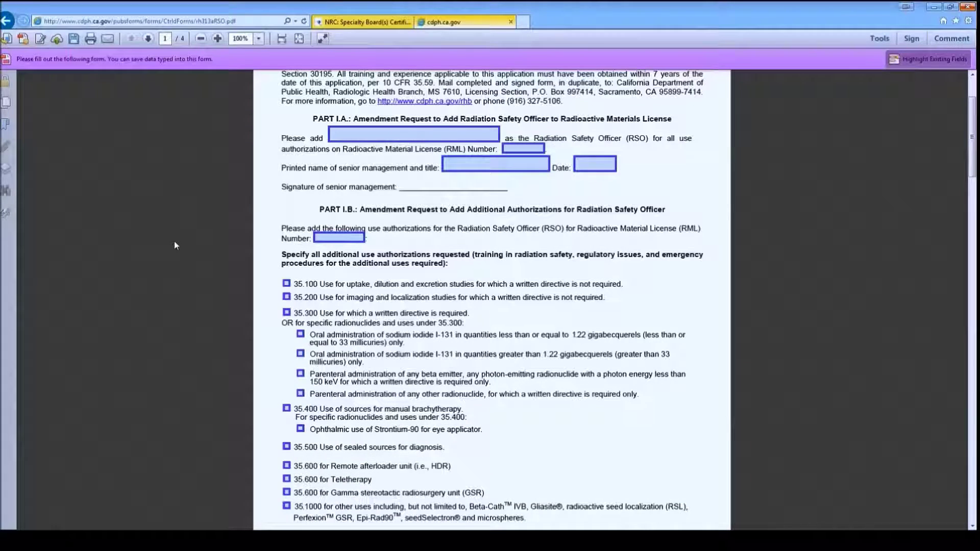
scroll(174, 242, "down", 1)
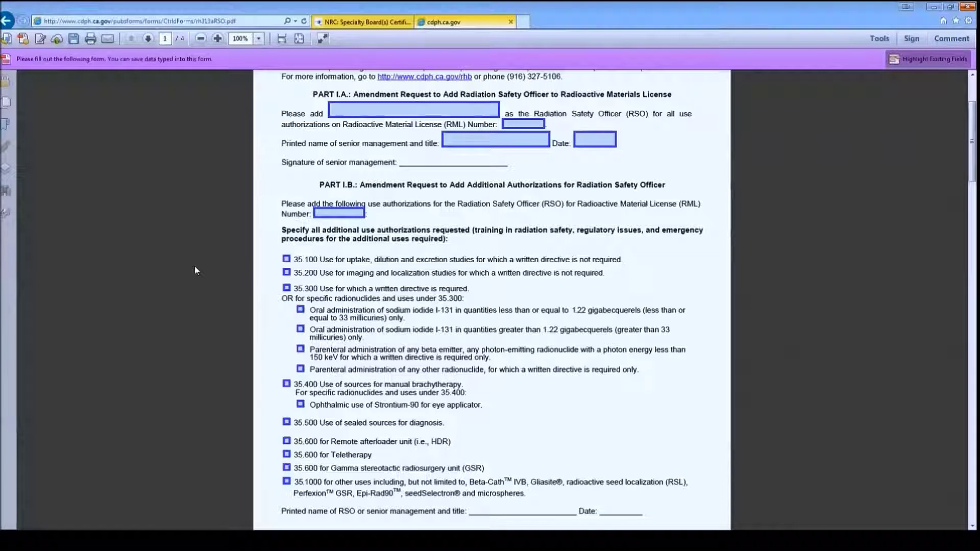
scroll(304, 212, "down", 1)
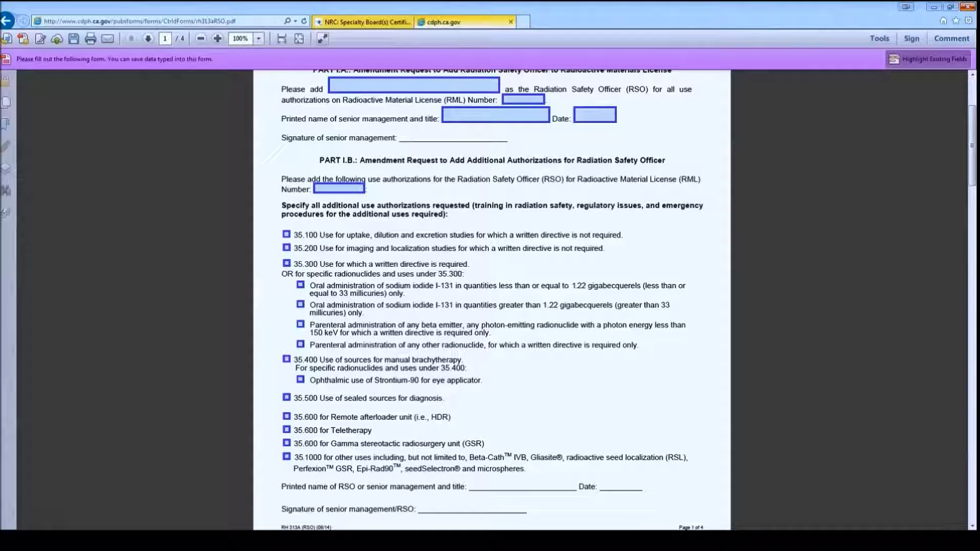
Tick the 35.100, 35.200, 35.300 and 35.1000 use authorizations in Part I.B
left_click(286, 234)
left_click(287, 248)
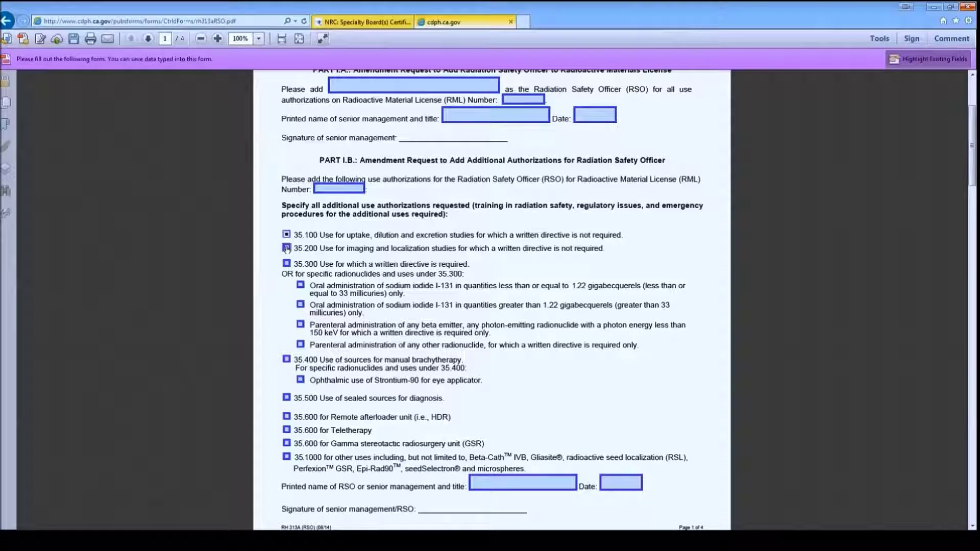
left_click(286, 264)
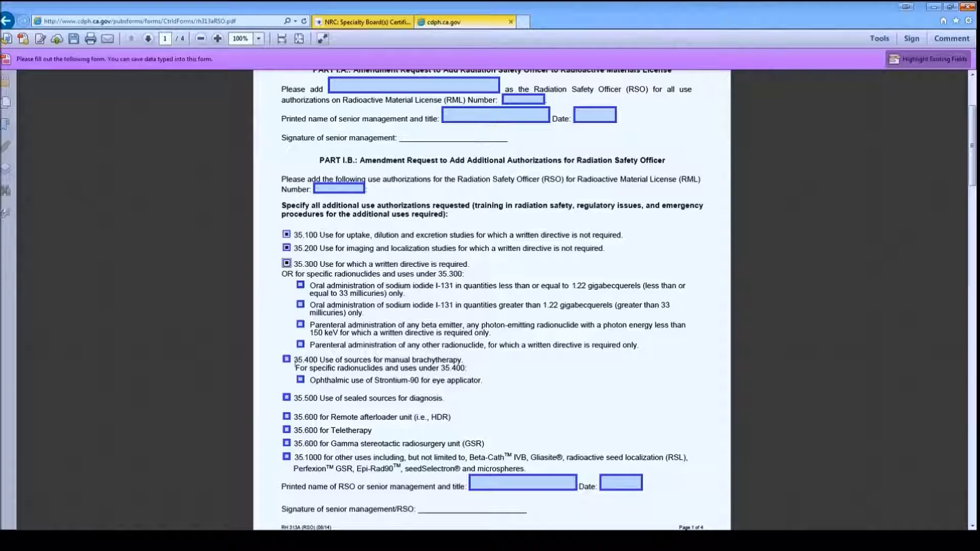
left_click(287, 457)
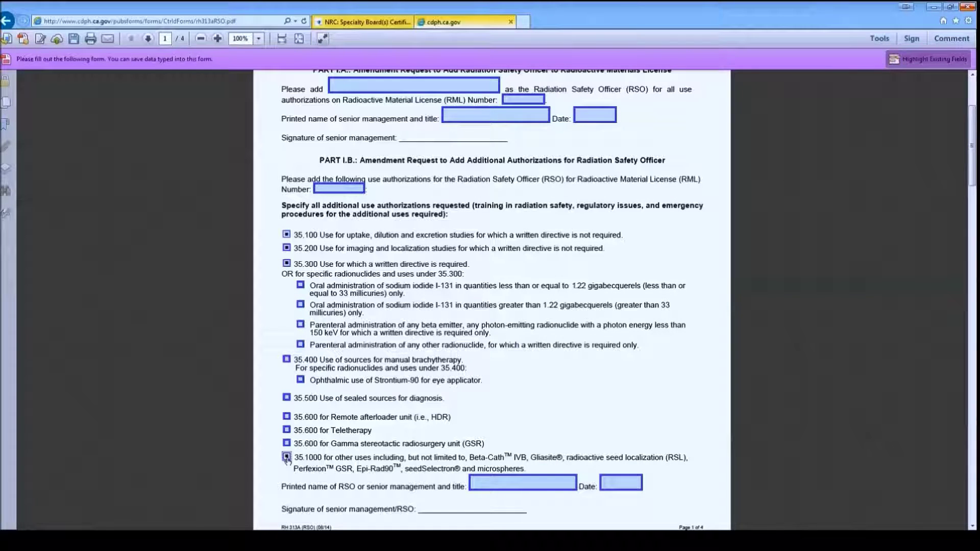
Reset the form to clear all ticks and scroll down to Part I.A
scroll(667, 113, "up", 3)
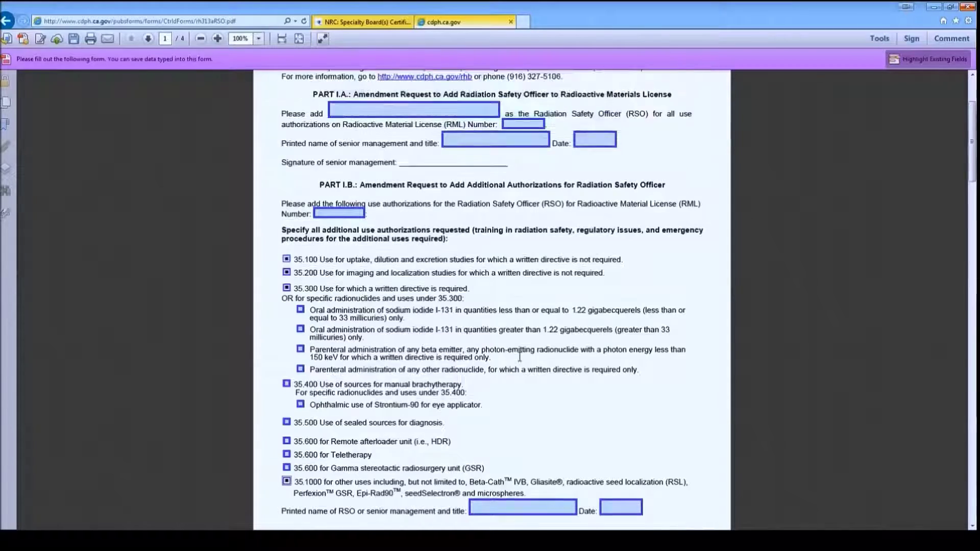
left_click(668, 106)
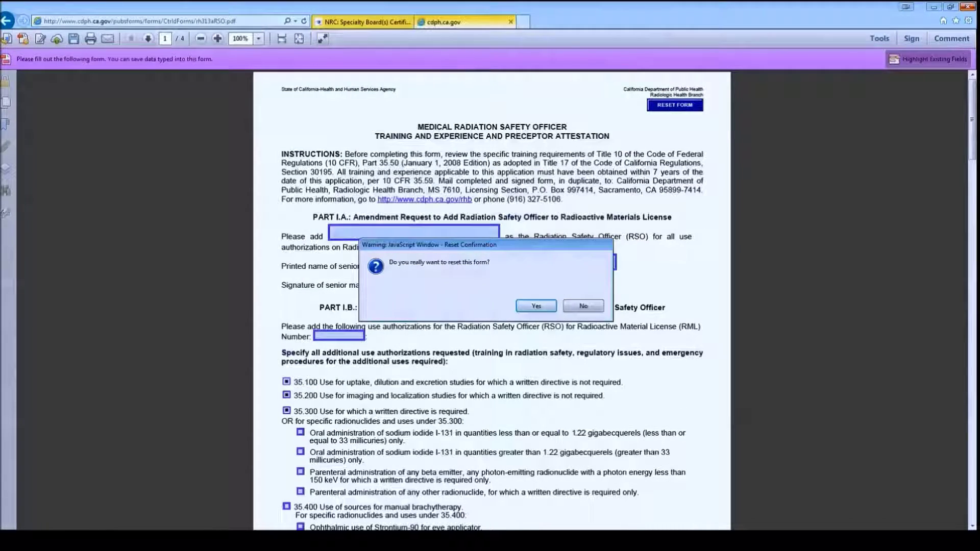
left_click(535, 305)
scroll(476, 360, "down", 3)
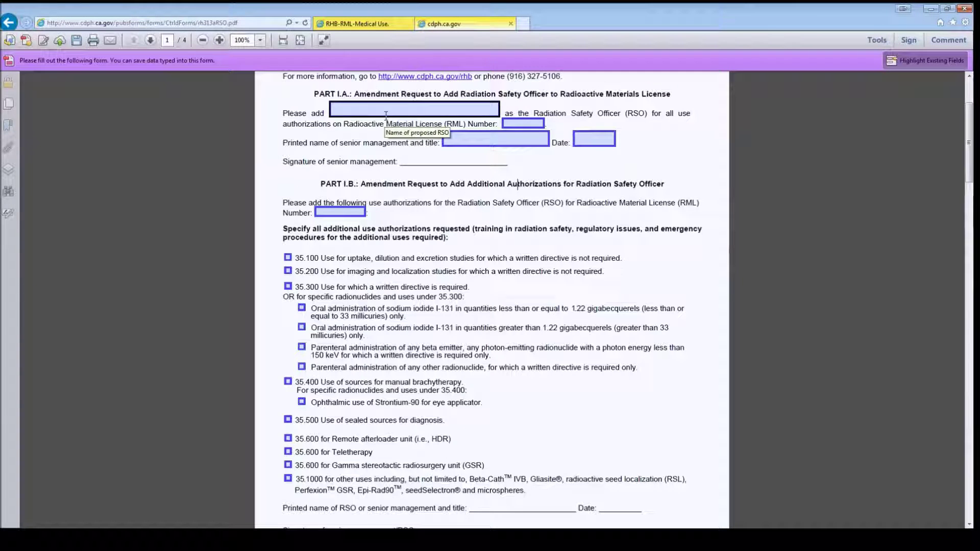
Fill Part I.A with 'Proposed RSO, CNMT', RML number 0000, 'President, MD' and date 8/1/14
left_click(343, 115)
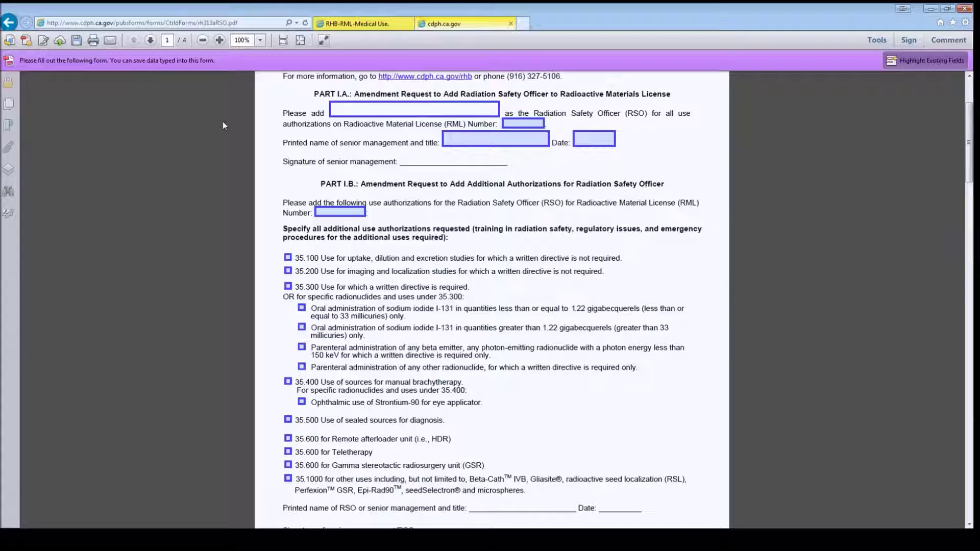
type("Proposed RSO, ")
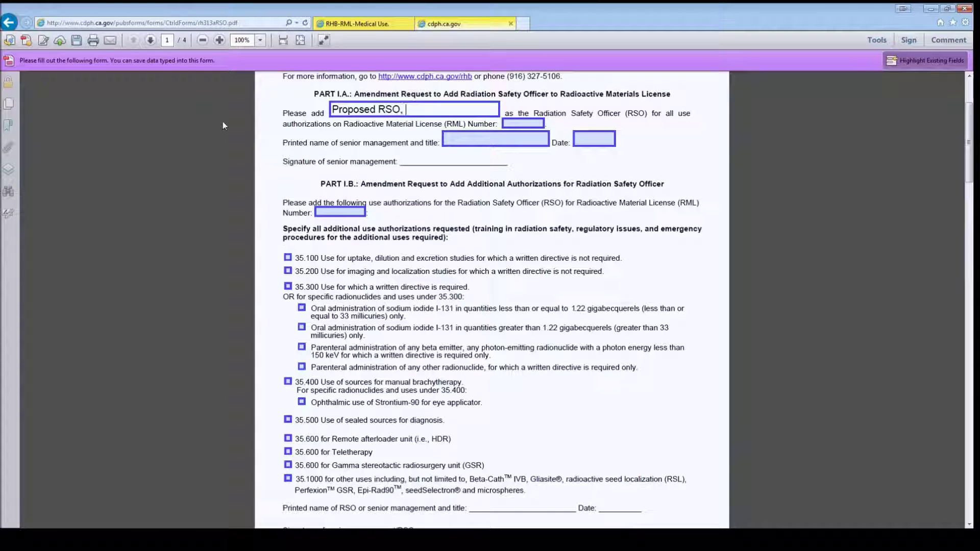
type("CNMT")
key("Tab")
type("0000")
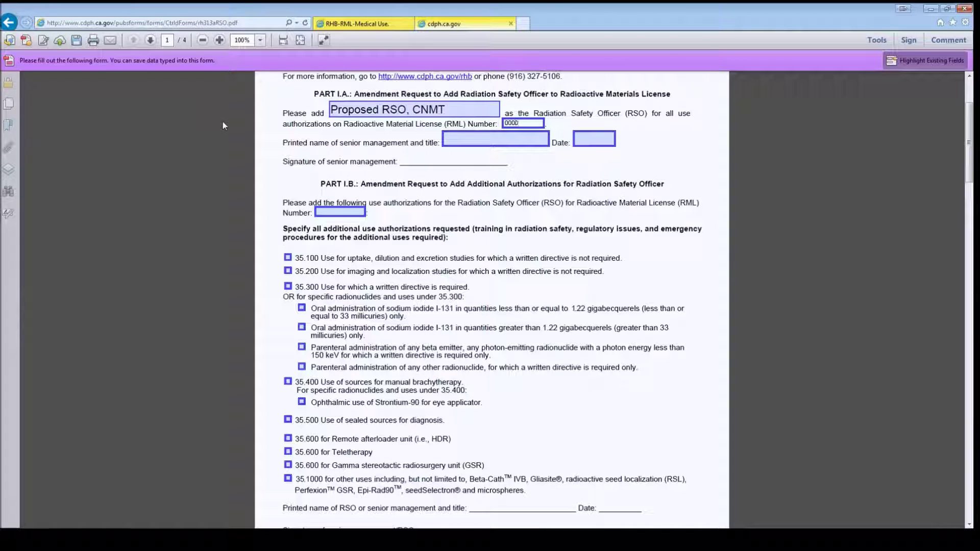
key("Tab")
type("President, MD")
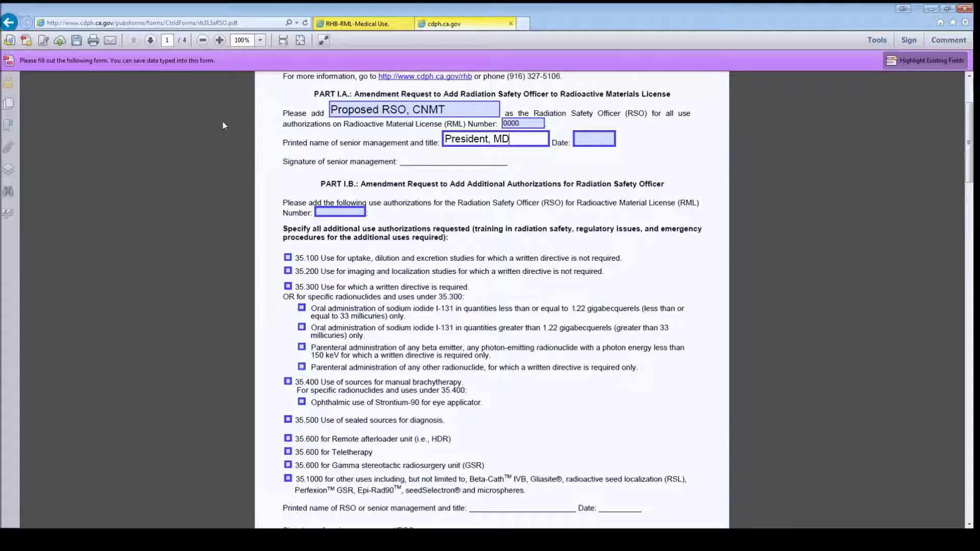
key("Tab")
type("8/1/14")
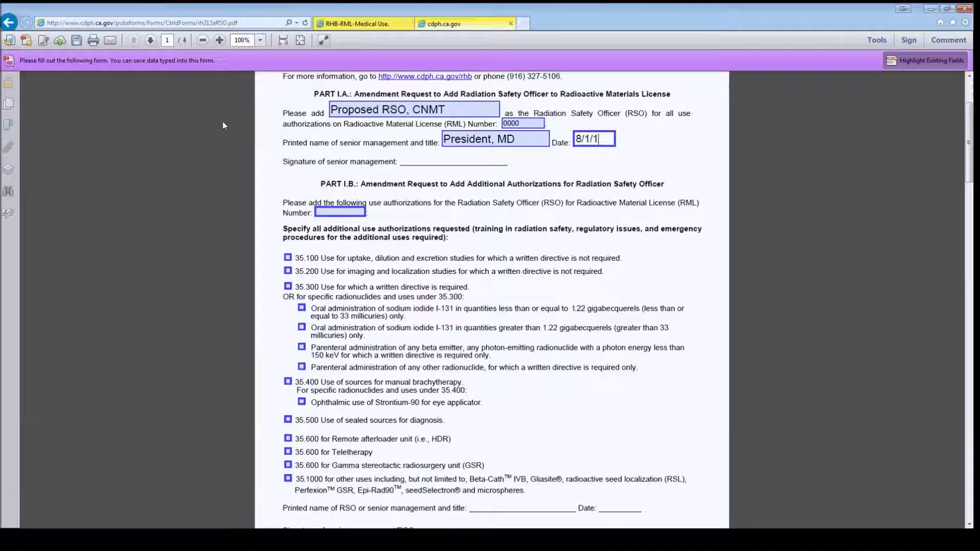
left_click(466, 139)
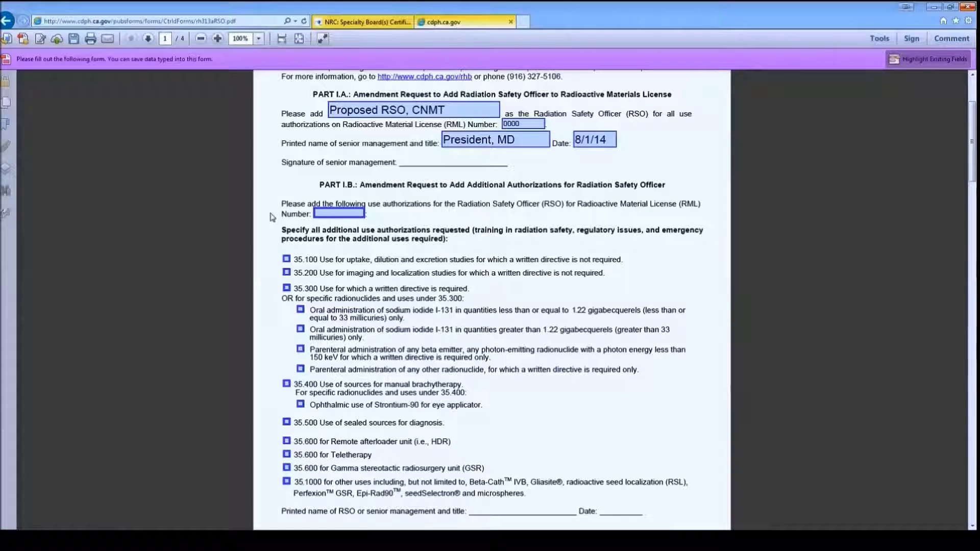
Scroll down past page 1 to page 2's Part II Training and Experience questions
scroll(272, 216, "down", 5)
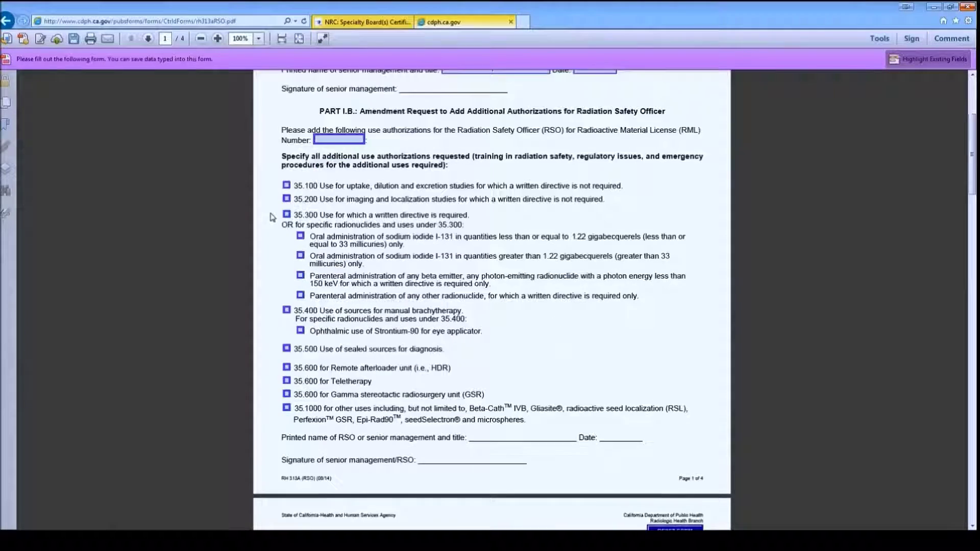
scroll(272, 217, "down", 15)
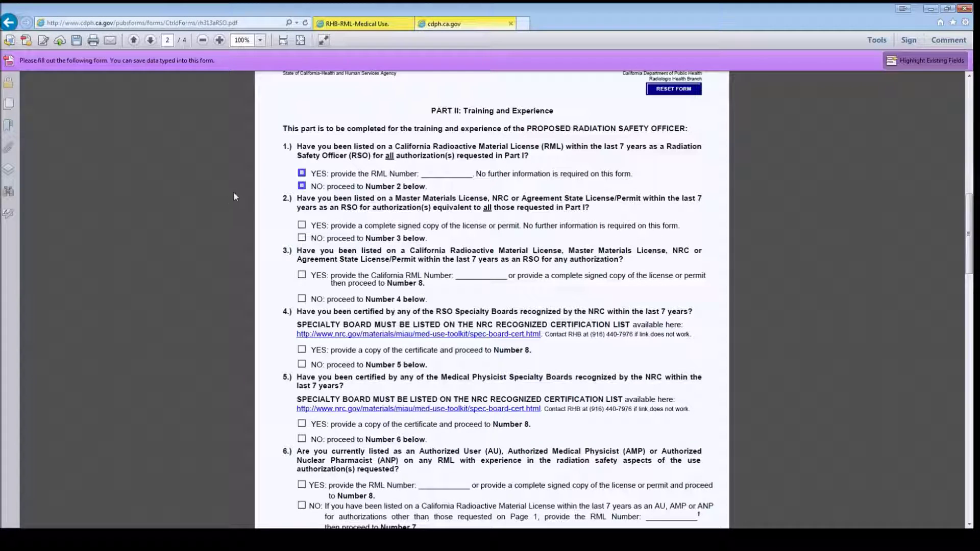
Tick question 1's YES and NO boxes and enter RML number 0000
left_click(301, 173)
left_click(452, 164)
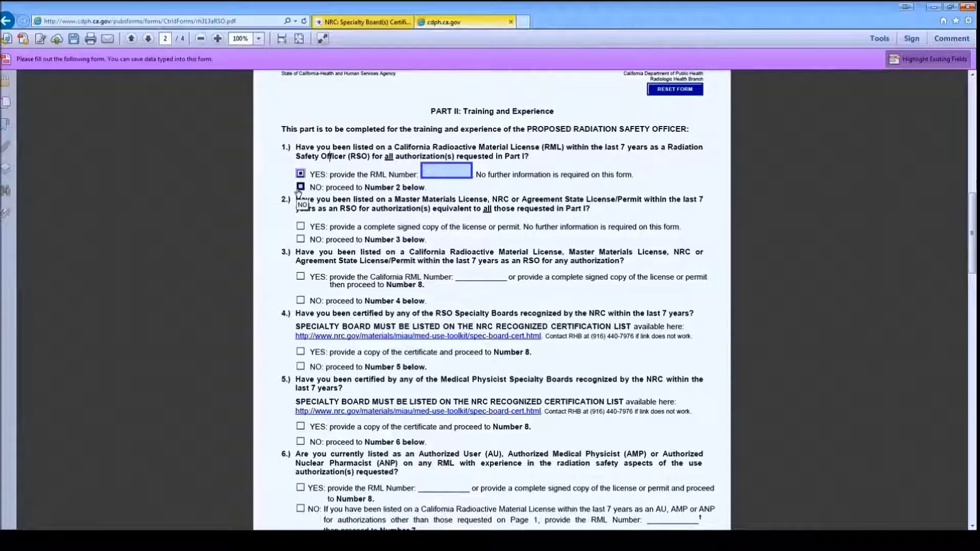
left_click(300, 187)
scroll(455, 149, "down", 1)
left_click(454, 149)
type("0000")
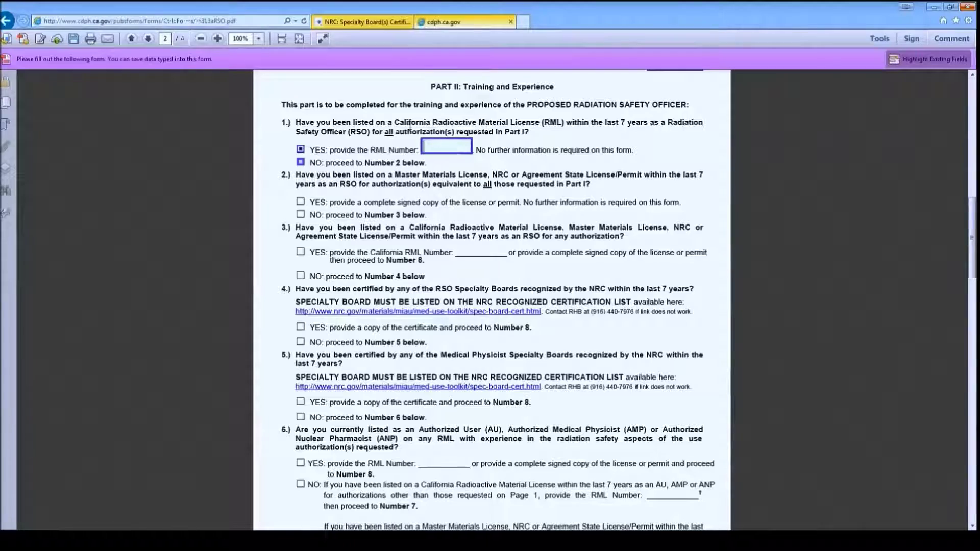
Return to the top of page 2 and answer NO to question 1
scroll(398, 183, "down", 20)
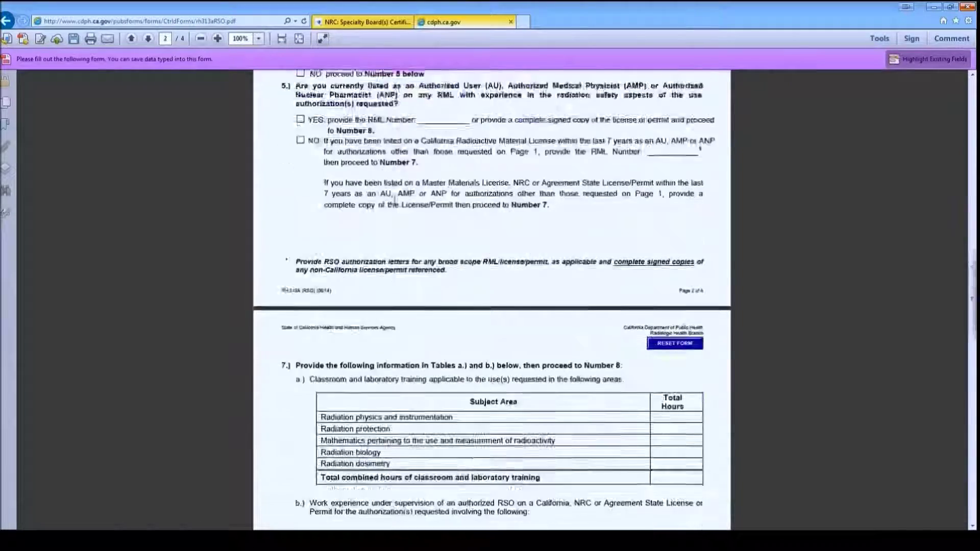
scroll(395, 201, "down", 20)
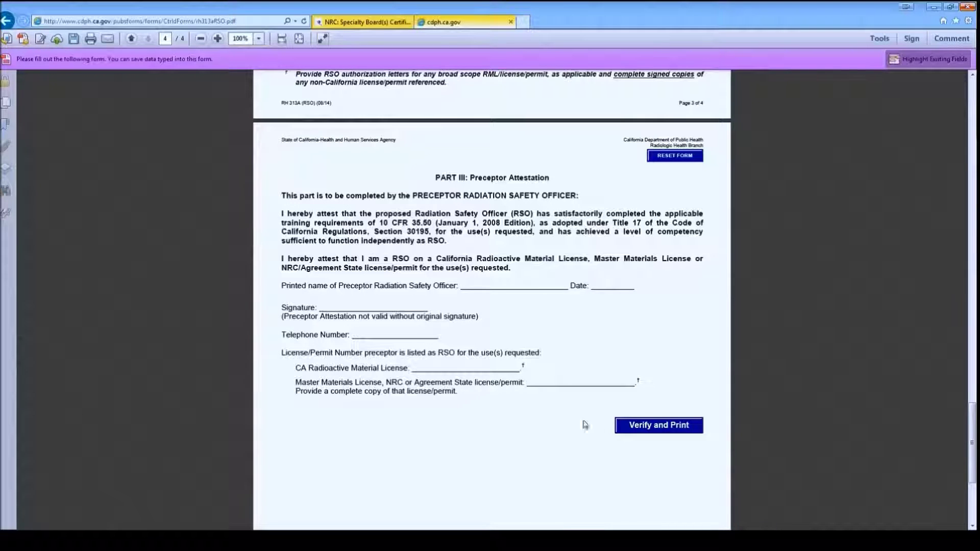
left_click(131, 38)
left_click(131, 38)
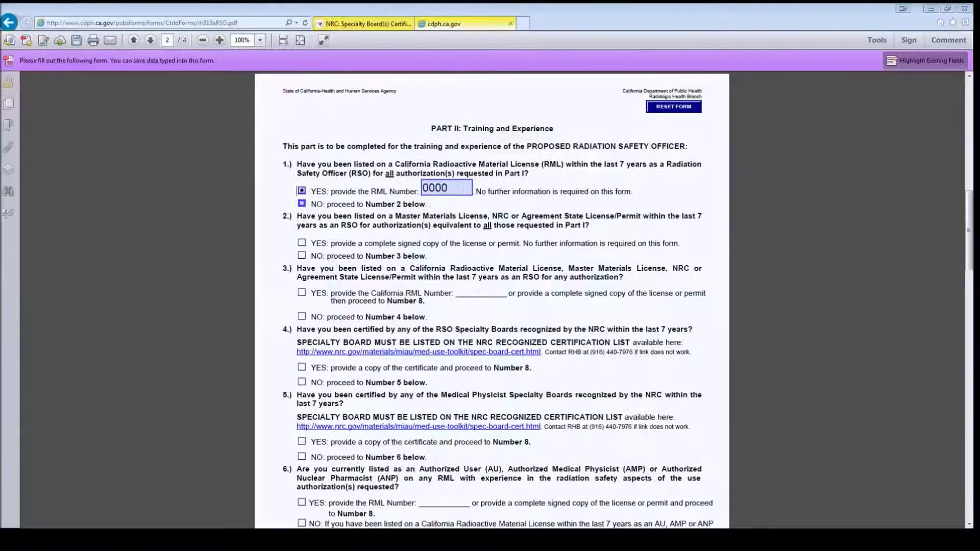
left_click(301, 203)
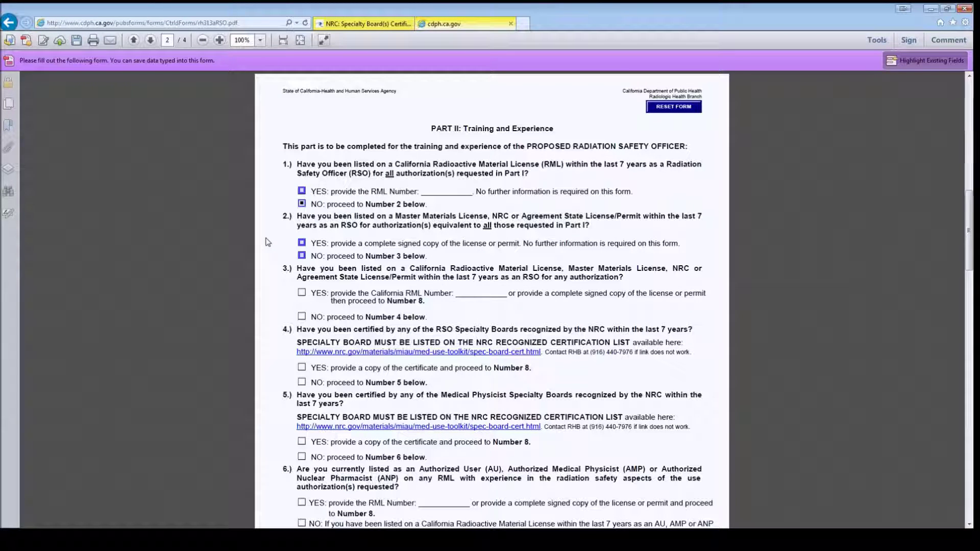
Answer NO to question 2, and NO to question 3 after first ticking YES
left_click(301, 256)
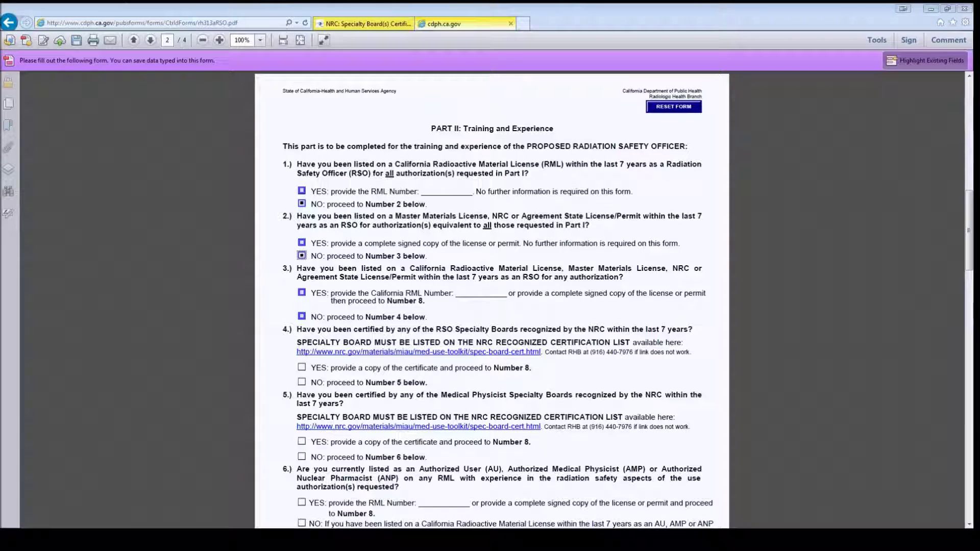
scroll(191, 340, "down", 3)
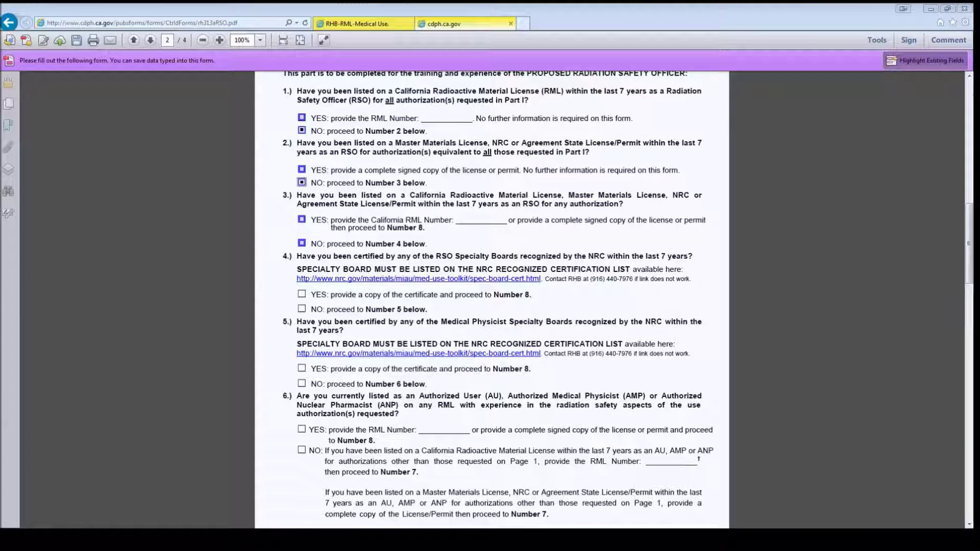
left_click(301, 220)
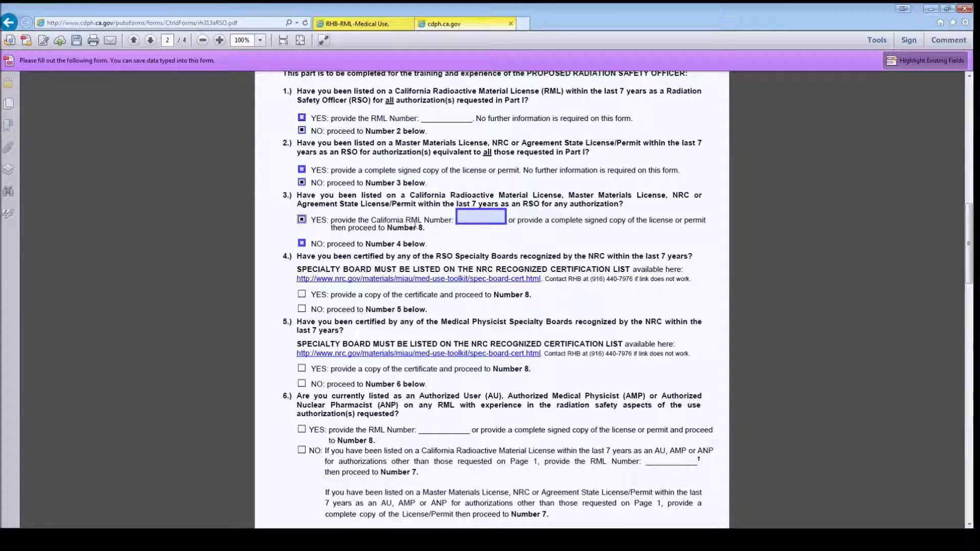
left_click(301, 244)
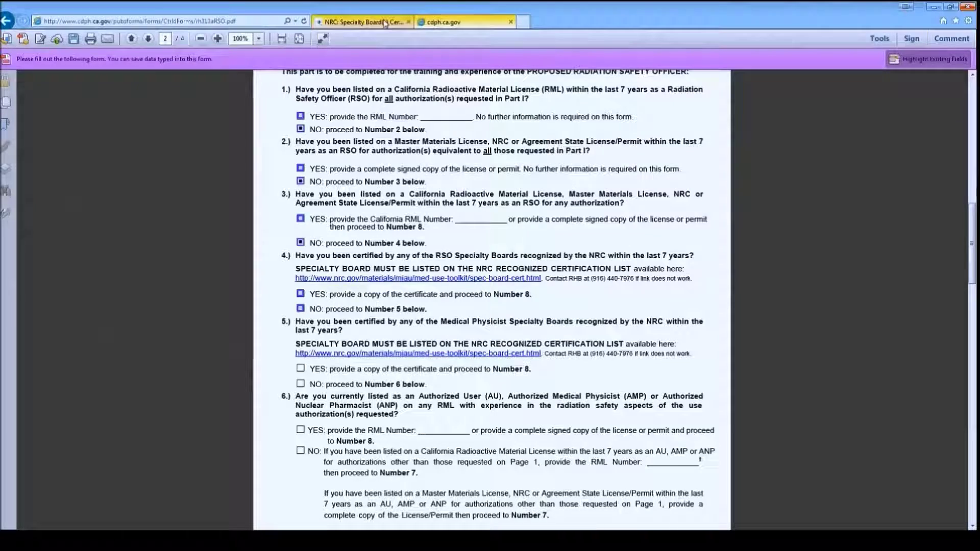
left_click(365, 22)
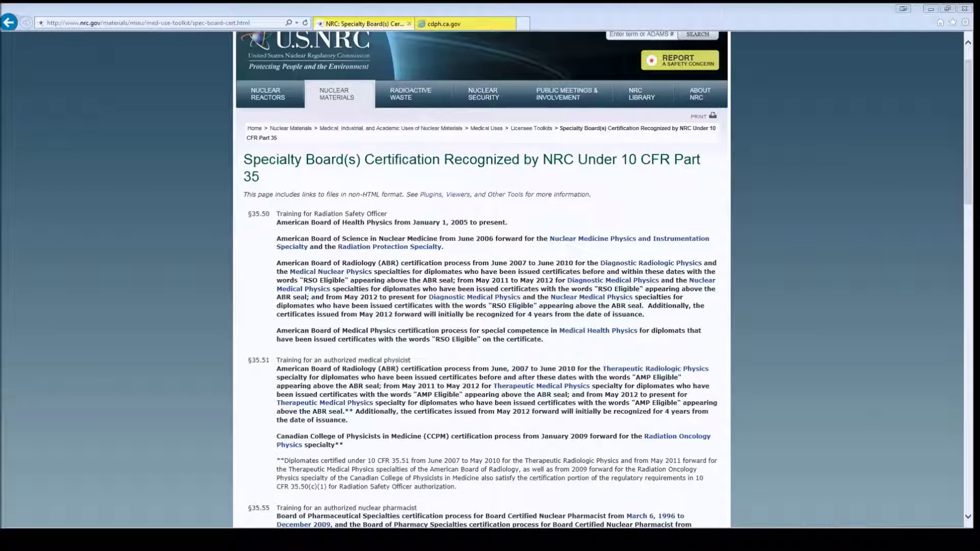
left_click(219, 338)
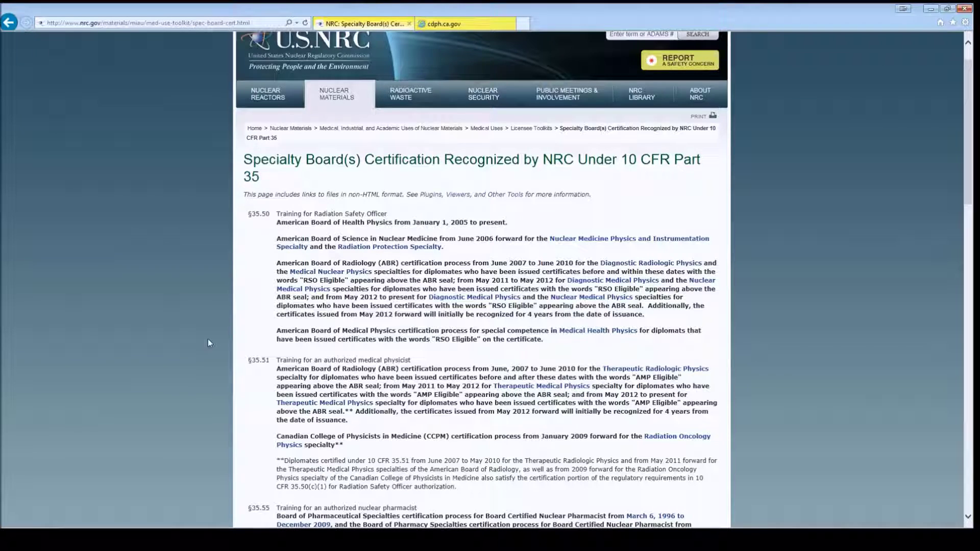
key("ctrl+Tab")
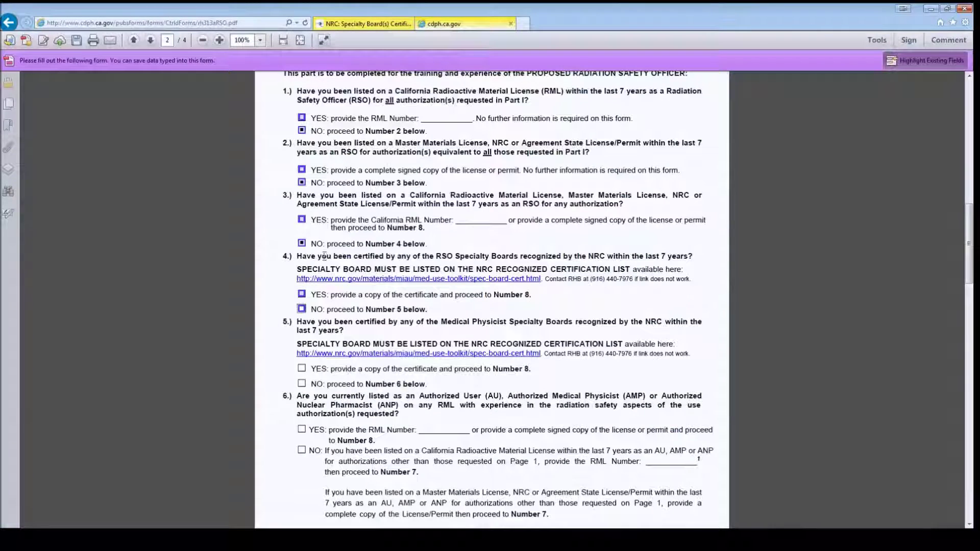
Answer No to question 4, check the NRC specialty board list, then tick No for question 5
left_click(302, 309)
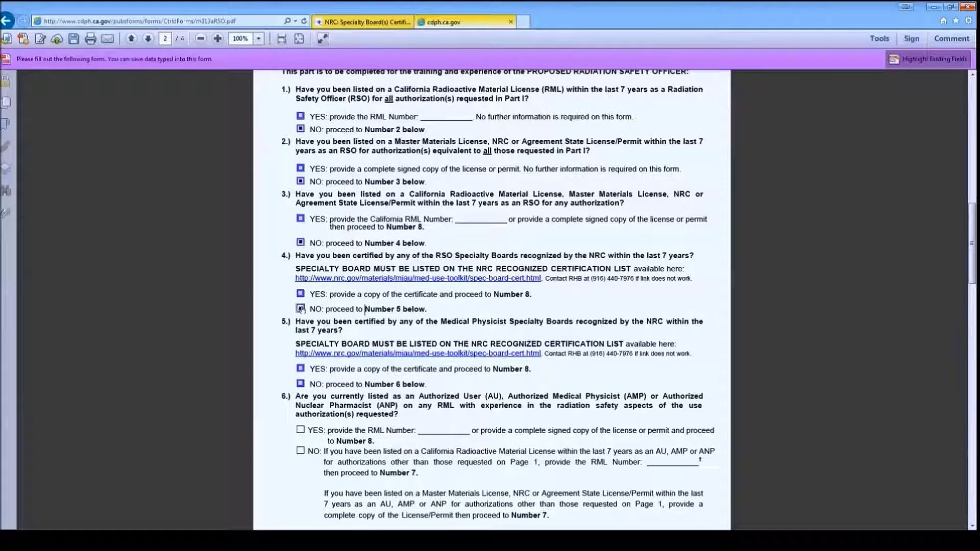
scroll(173, 359, "down", 4)
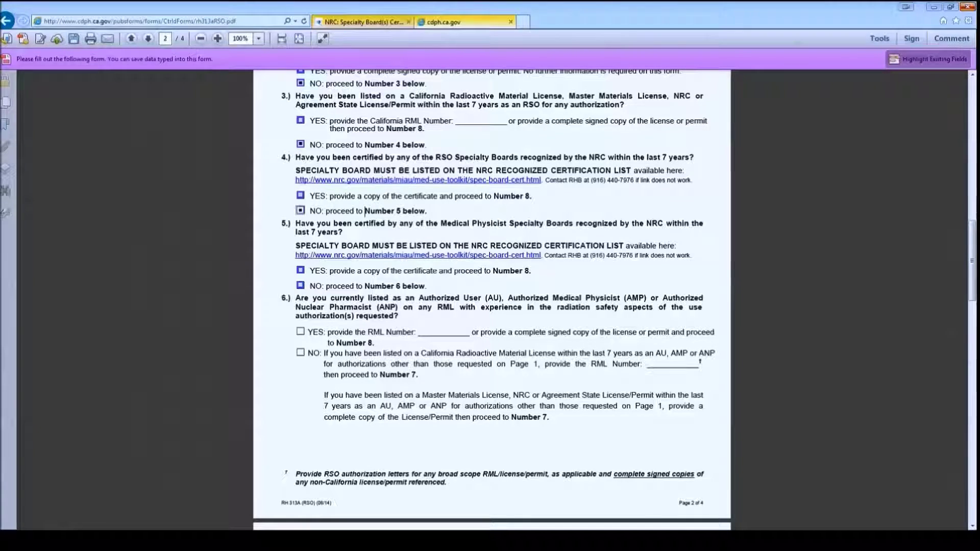
left_click(387, 23)
scroll(340, 350, "down", 3)
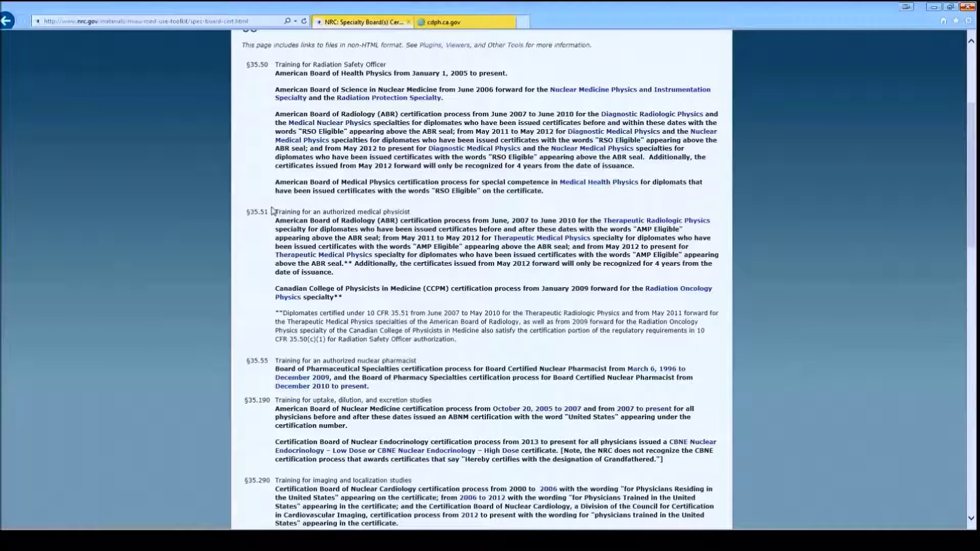
left_click(462, 22)
left_click(301, 288)
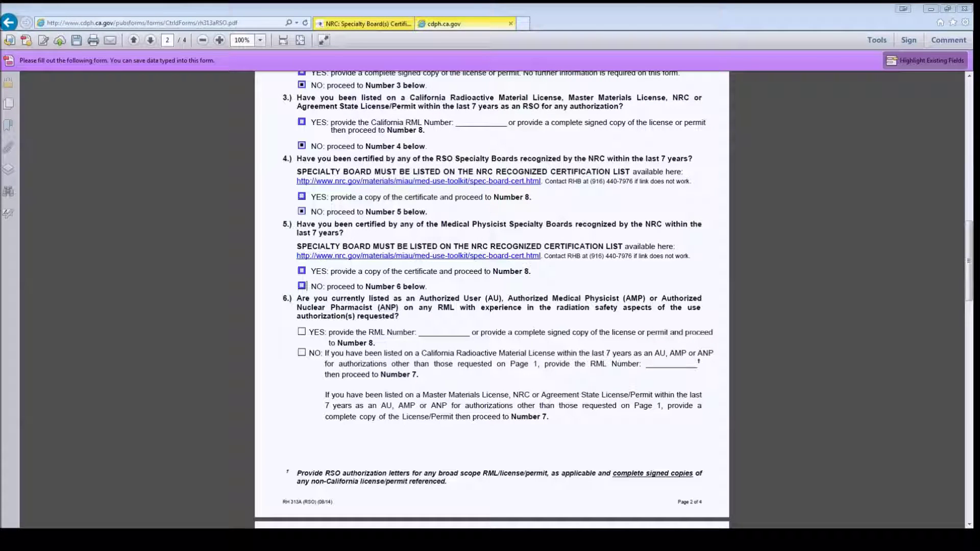
Tick No for question 5, mark Yes for question 6, then switch question 6 to No
left_click(302, 286)
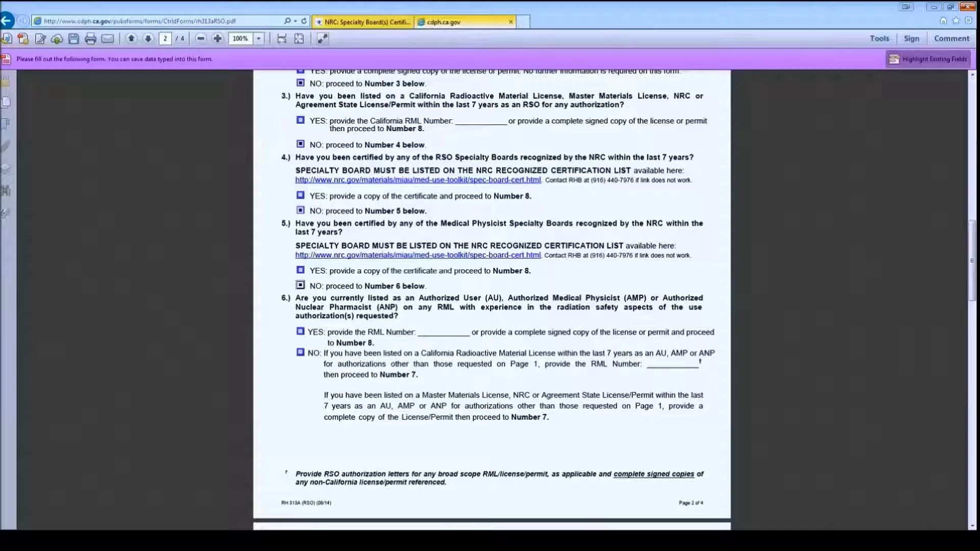
left_click(300, 332)
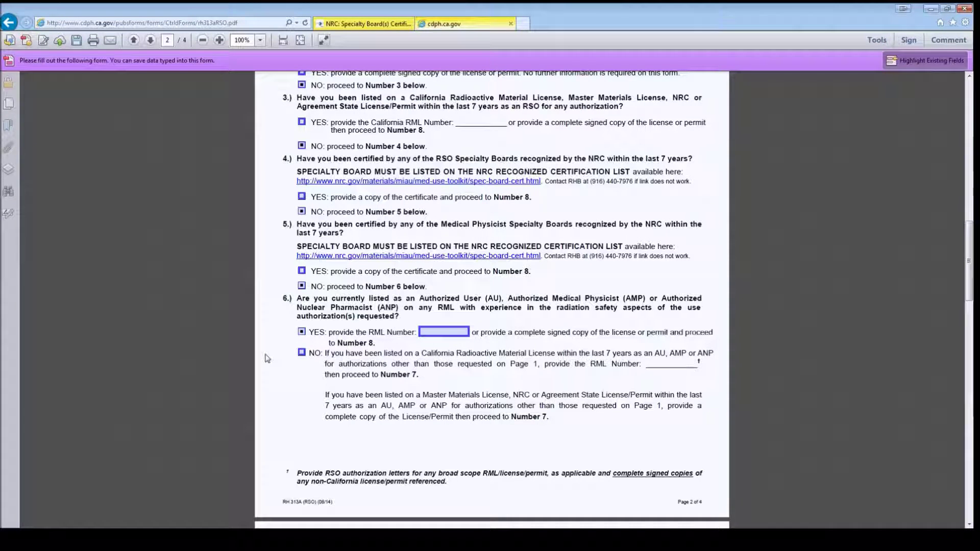
left_click(302, 352)
Move past question 6 and scroll down to question 7's training-hours tables on page 3
key("Tab")
scroll(380, 401, "down", 2)
scroll(380, 401, "down", 10)
scroll(382, 391, "down", 7)
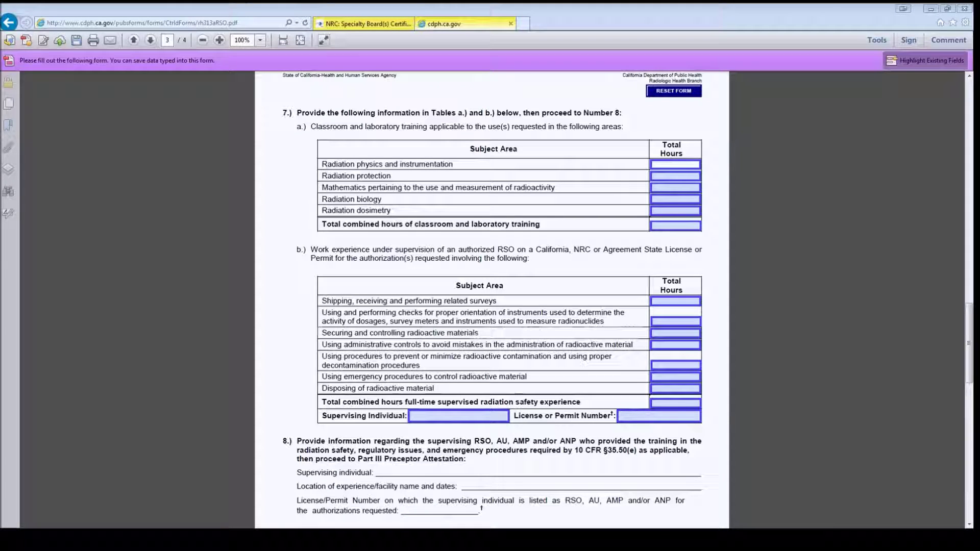
left_click(290, 275)
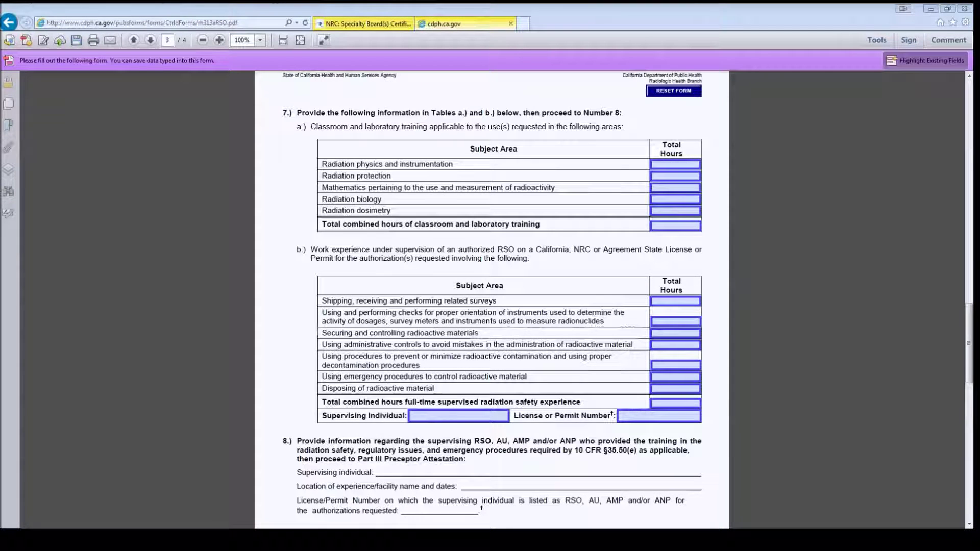
left_click(695, 164)
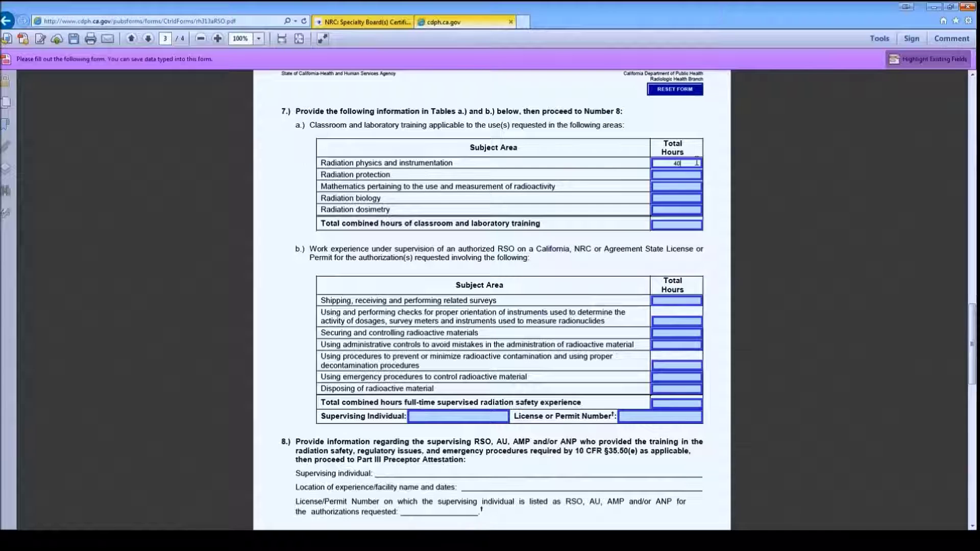
Enter 40 hours for each classroom subject in table 7a
key("Tab")
key("Tab")
type("40")
key("Tab")
type("40")
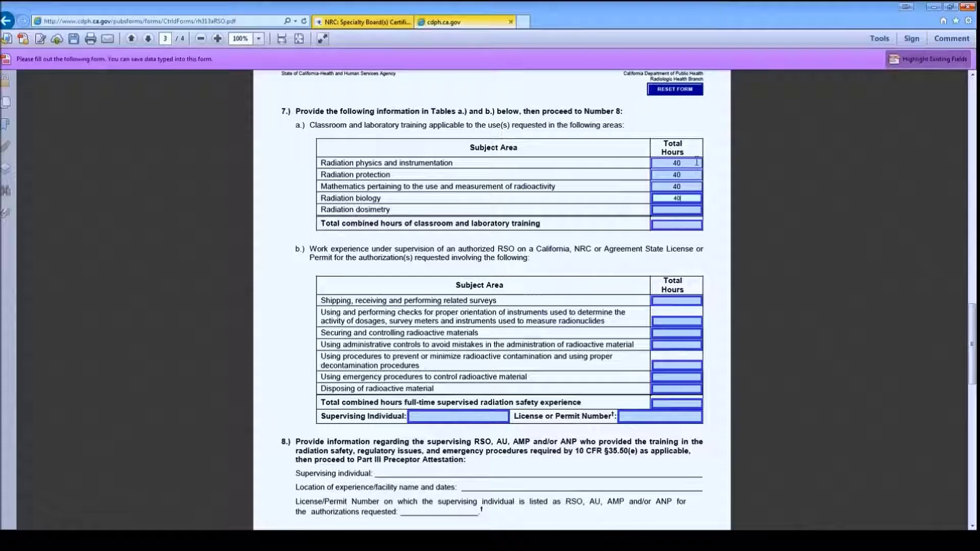
key("Tab")
type("40")
key("Tab")
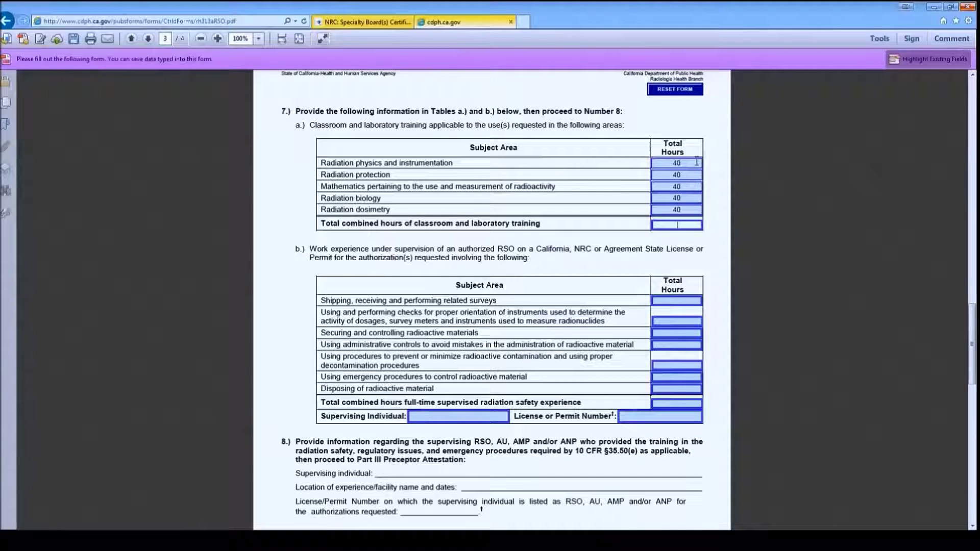
Enter the 200 classroom total and 286 hours in the first two table 7b rows
key("Tab")
type("286")
key("Tab")
type("286")
key("Tab")
Fill the remaining table 7b rows with 286 hours and enter the 2002 total
type("286")
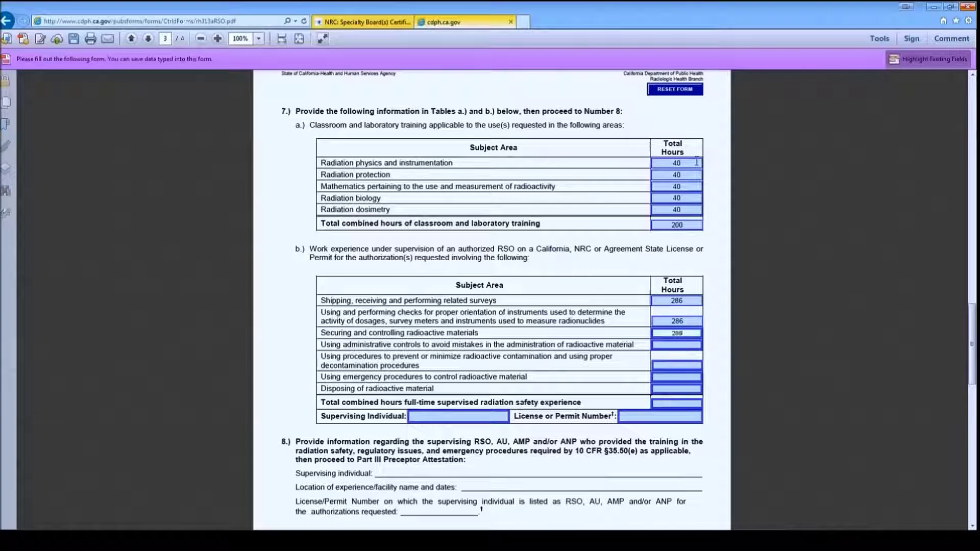
key("Tab")
type("286")
key("Tab")
type("286")
key("Tab")
type("2")
key("Tab")
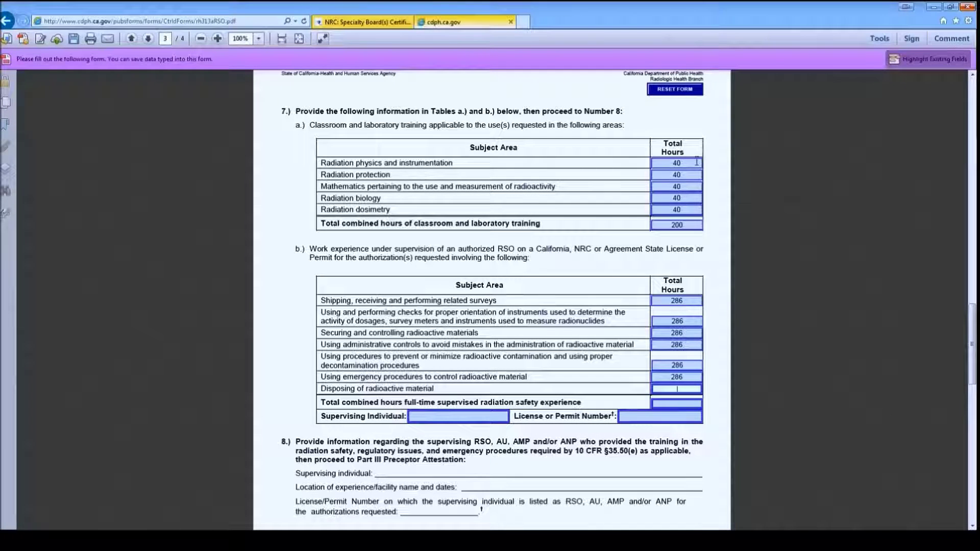
type("286")
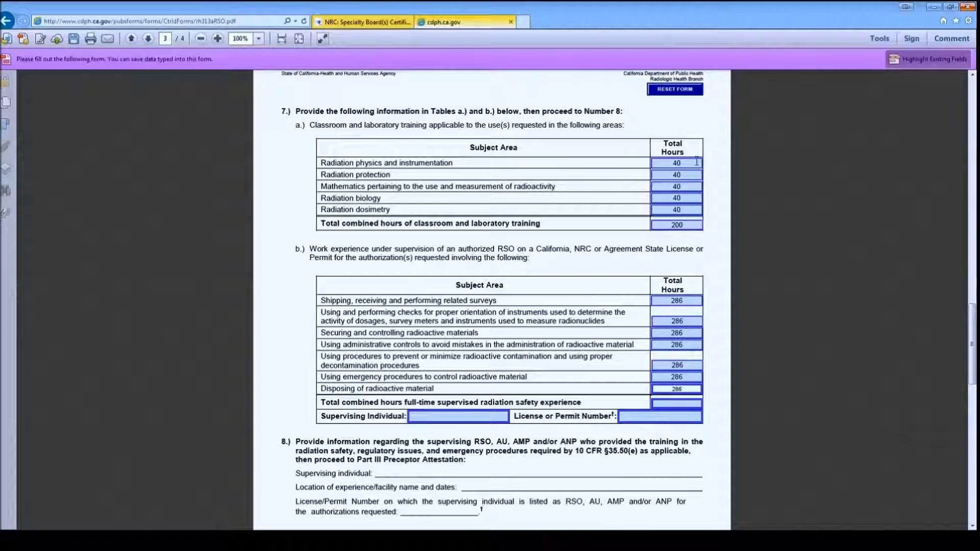
key("Tab")
type("2002")
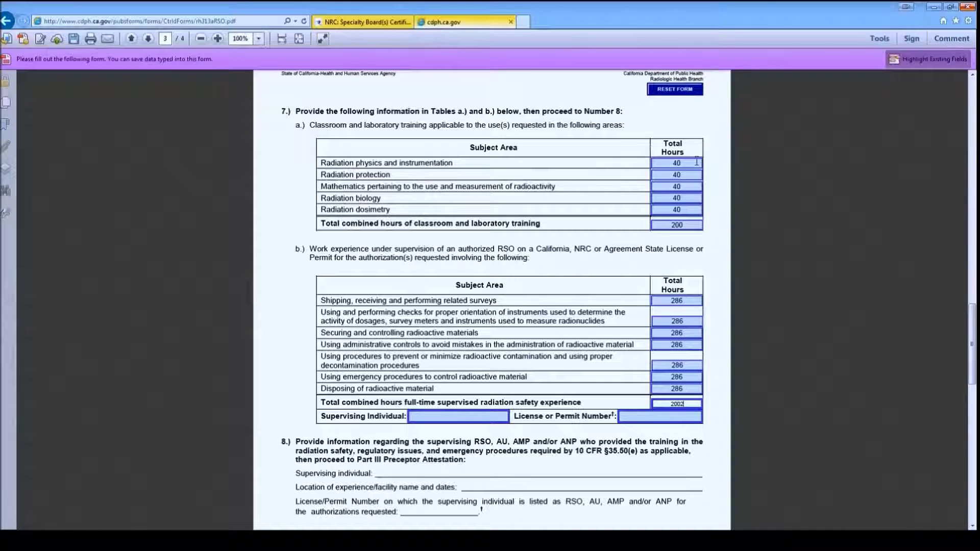
Enter supervising individual 'Current RSO, M.D.' and license or permit number 0000
key("Tab")
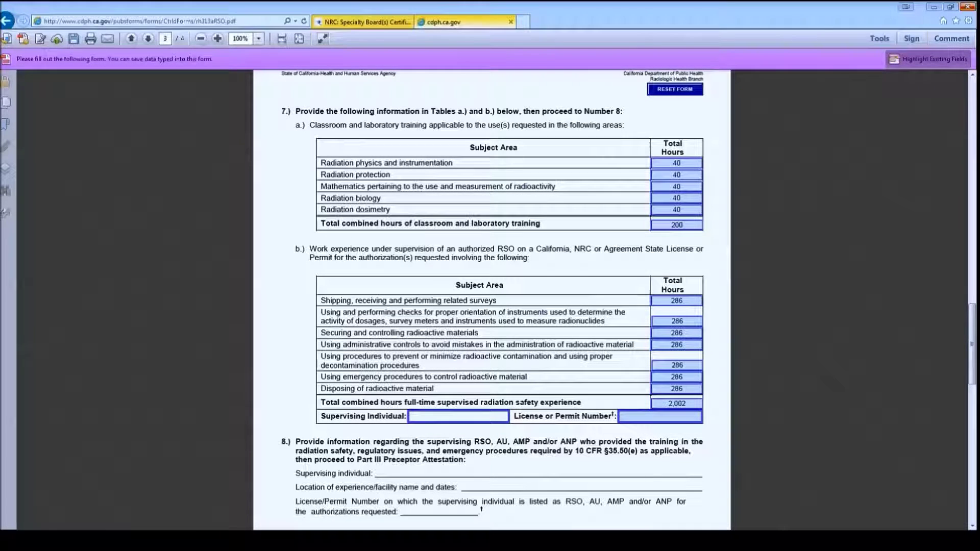
type("Curre")
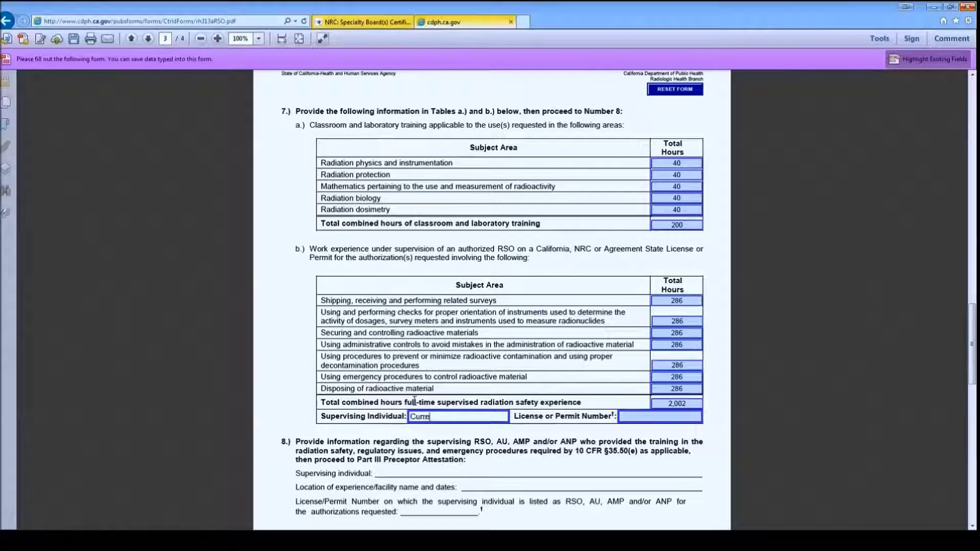
type("nt RSO, M.D.")
key("Tab")
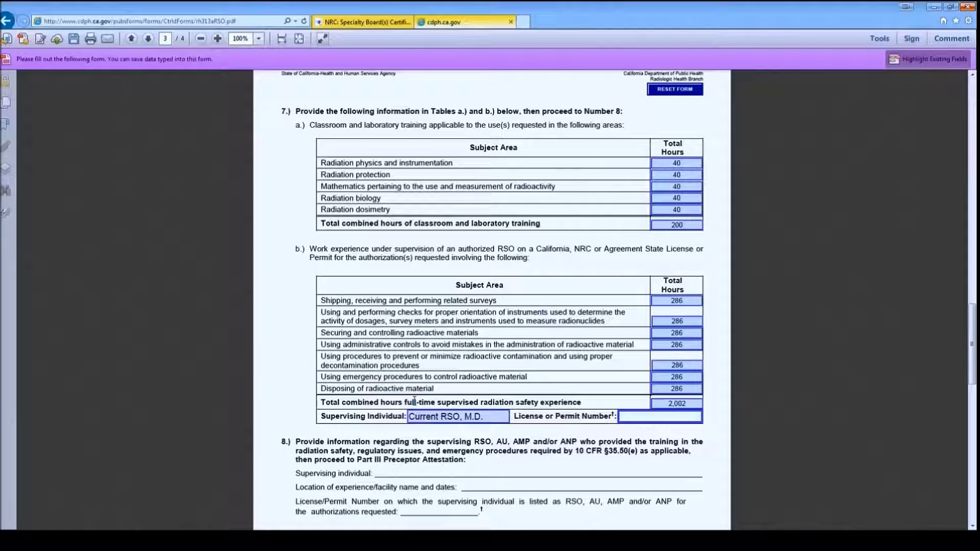
type("000")
left_click(299, 394)
scroll(270, 450, "down", 3)
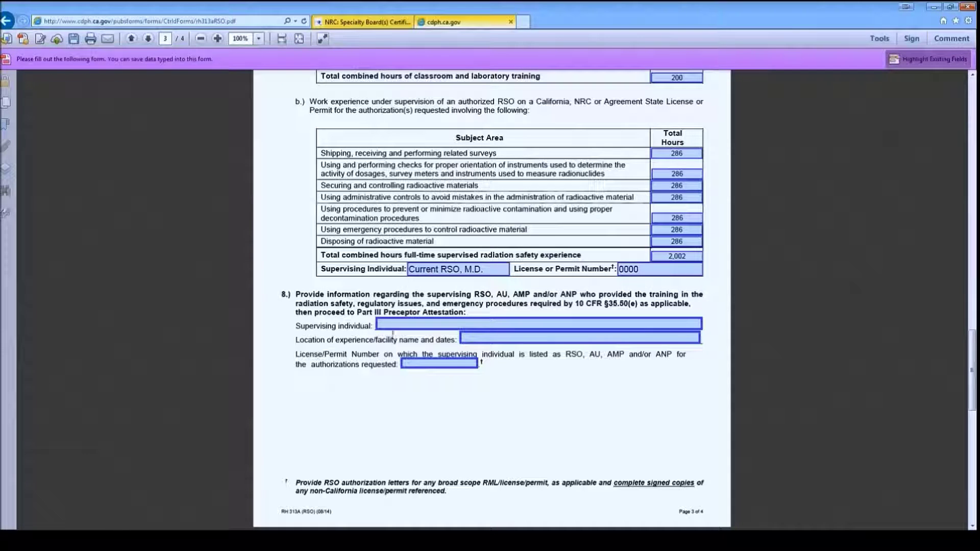
Record question 8: Current RSO, M.D., RHB Medical Center, June 2013- June 2014, license 0000
left_click(443, 325)
type("Current RSO, M.D.")
key("Tab")
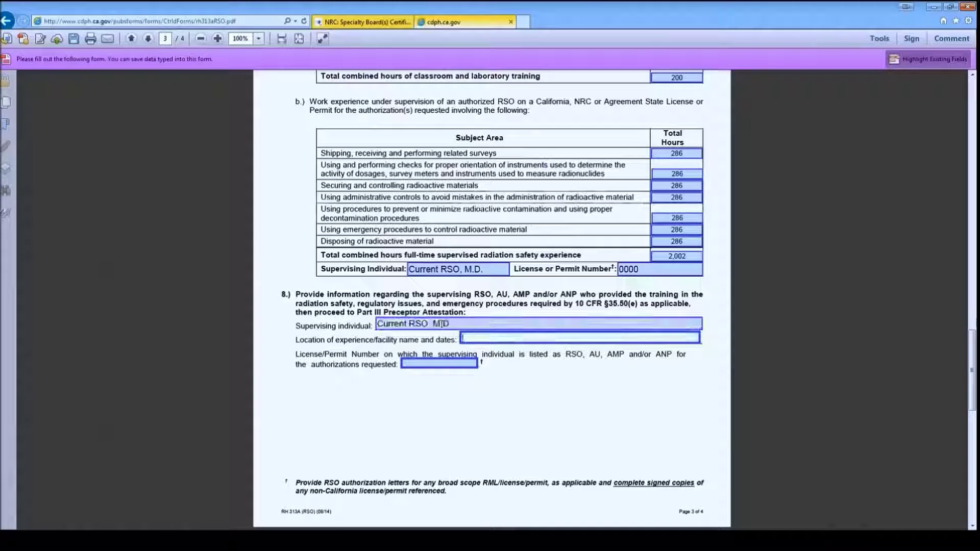
type("RHB Medical Center")
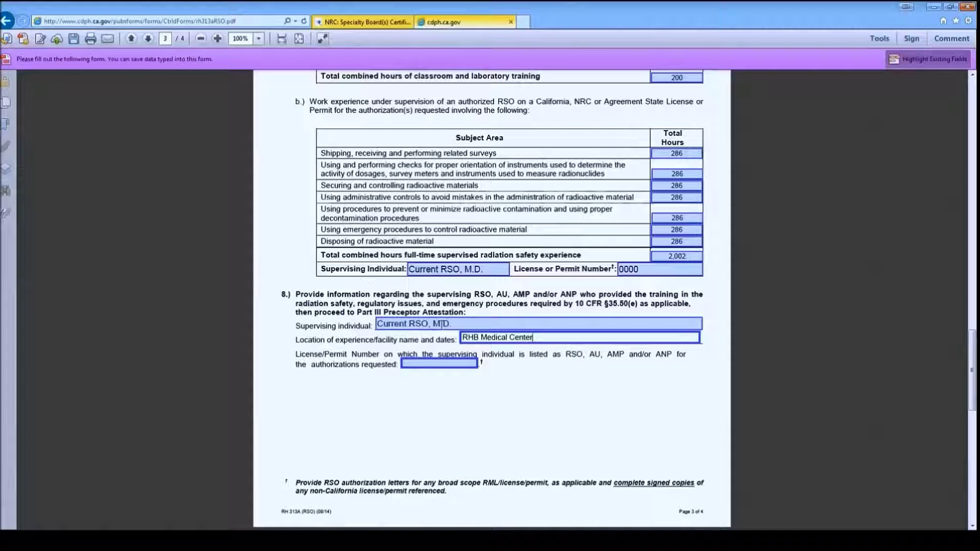
type("June 2013-")
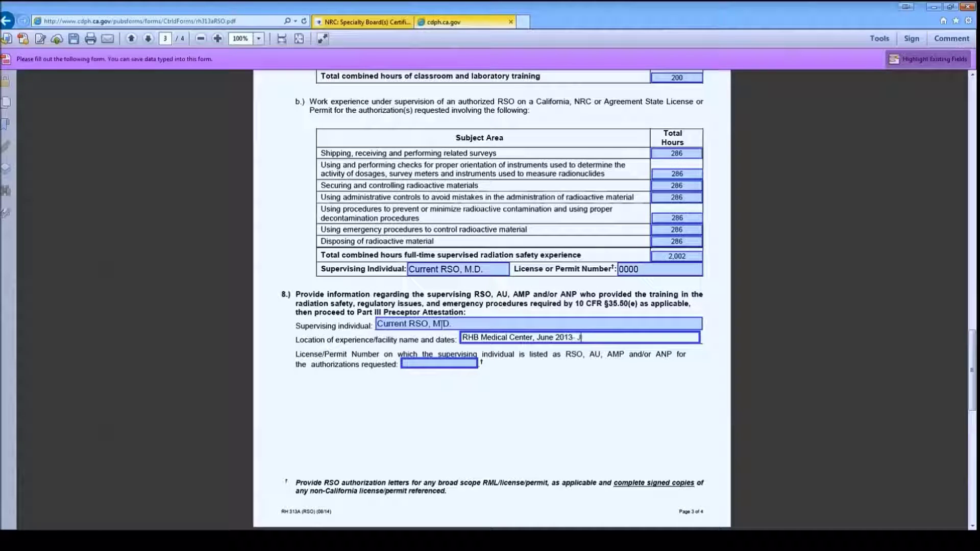
type(" June 2014")
key("Tab")
type("0000")
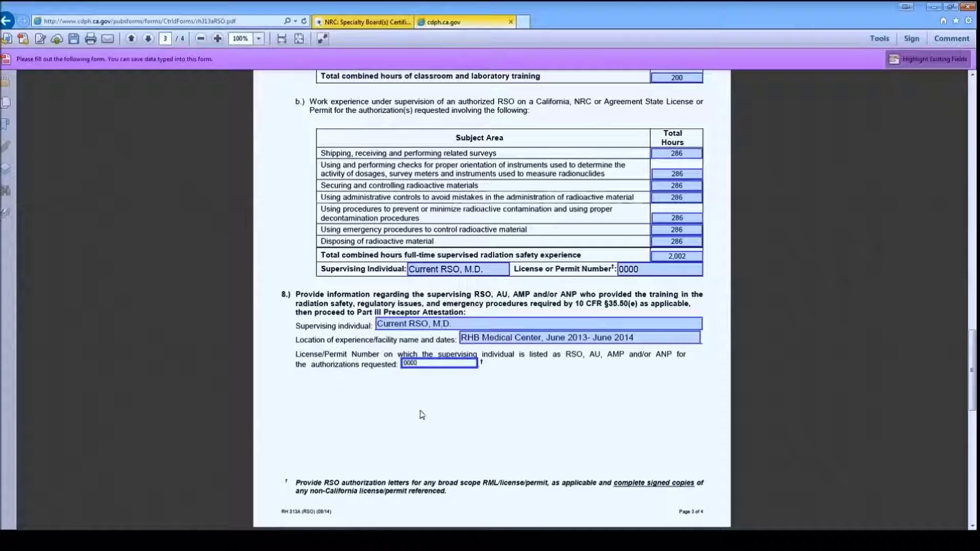
left_click(391, 455)
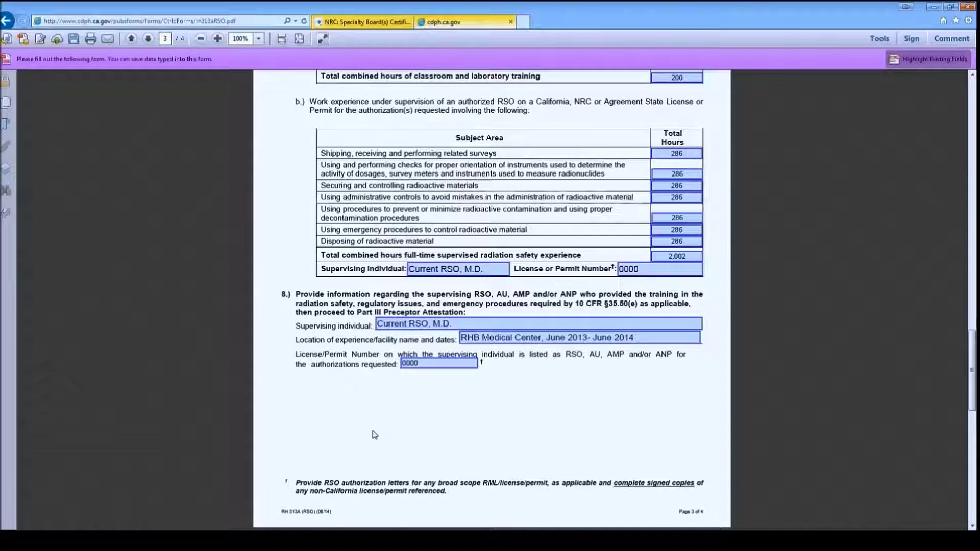
scroll(374, 435, "down", 7)
scroll(361, 417, "down", 3)
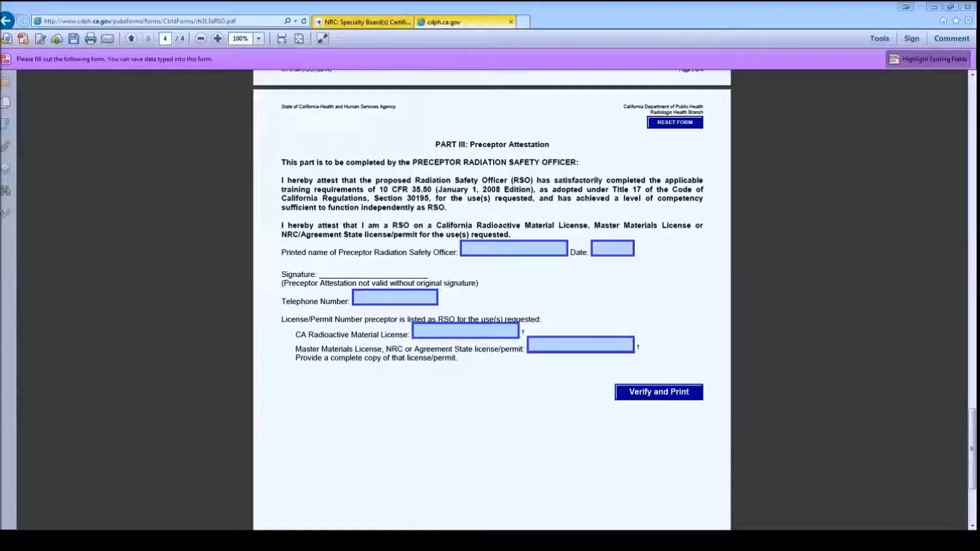
Enter 'Current RSO, M.D' as the preceptor's printed name in Part III
left_click(465, 248)
type("Current RSO, M.D.")
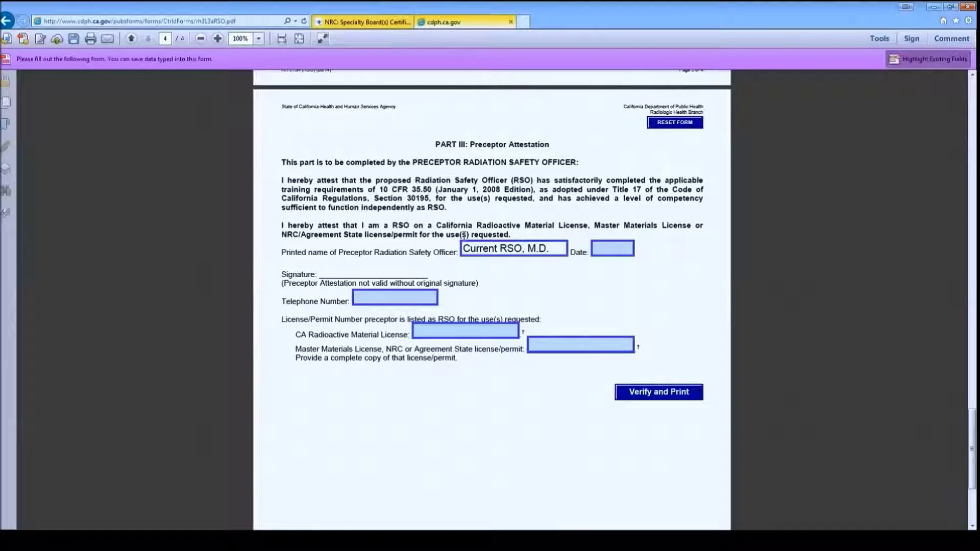
key("Tab")
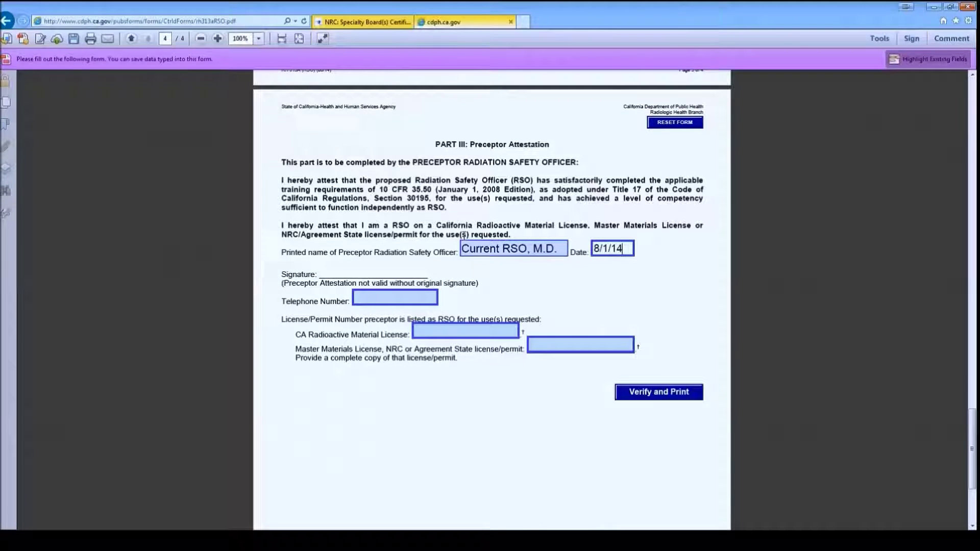
key("Tab")
type("000)000-0000")
key("Tab")
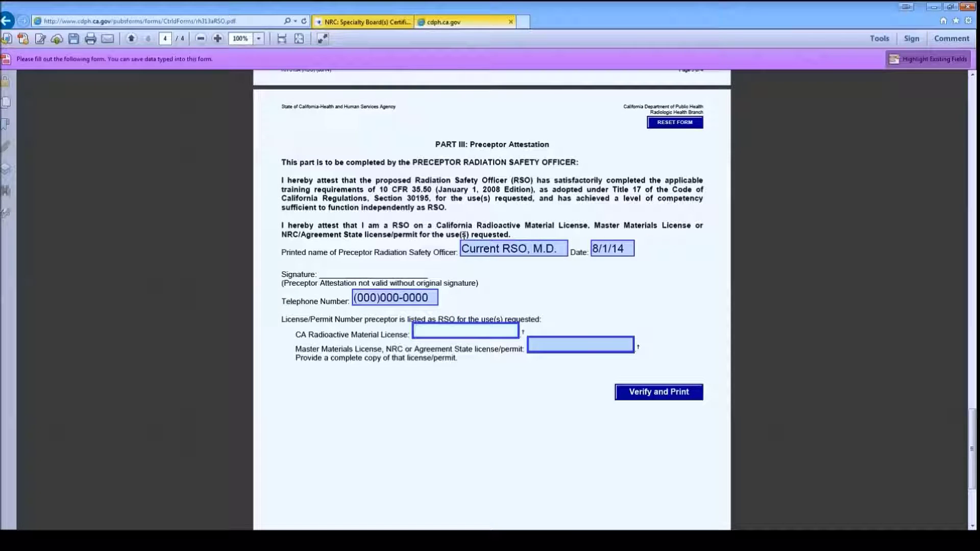
type("0000")
left_click(310, 426)
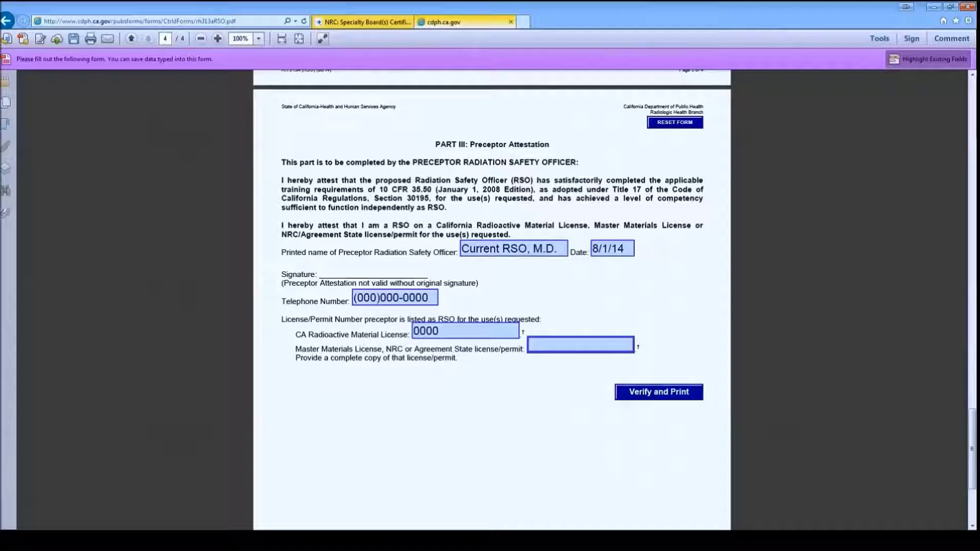
left_click(394, 297)
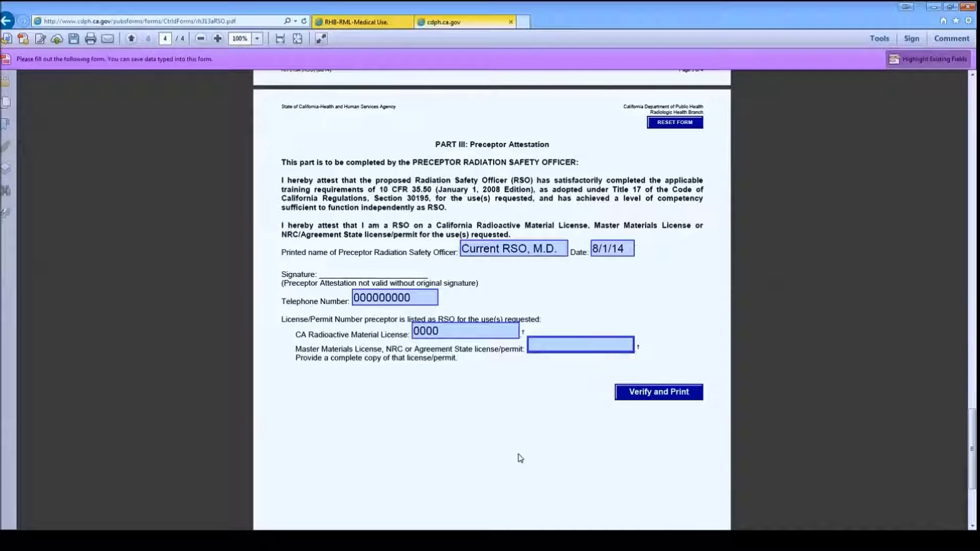
Clear the 200 classroom total on page 3, then run Verify and Print from Part III
scroll(518, 456, "up", 4)
scroll(518, 452, "up", 15)
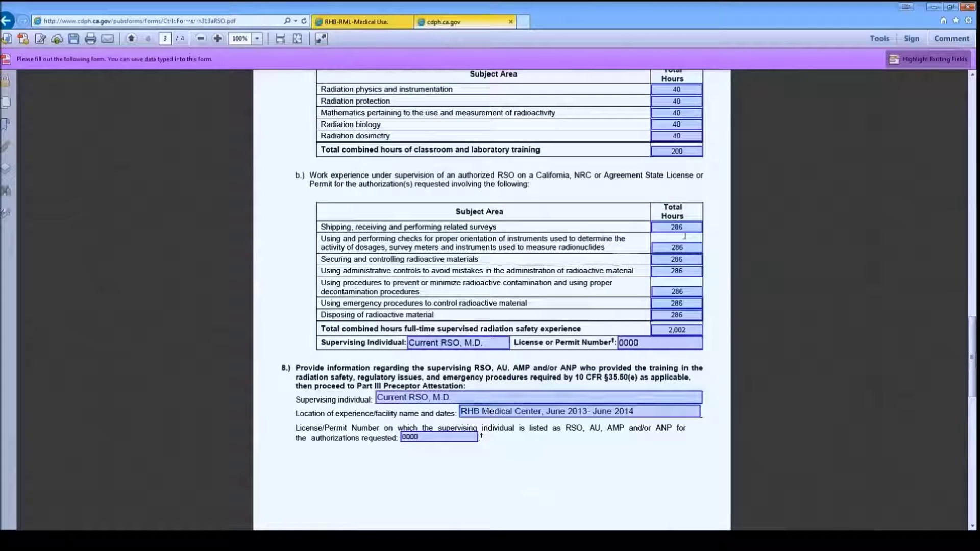
double_click(671, 151)
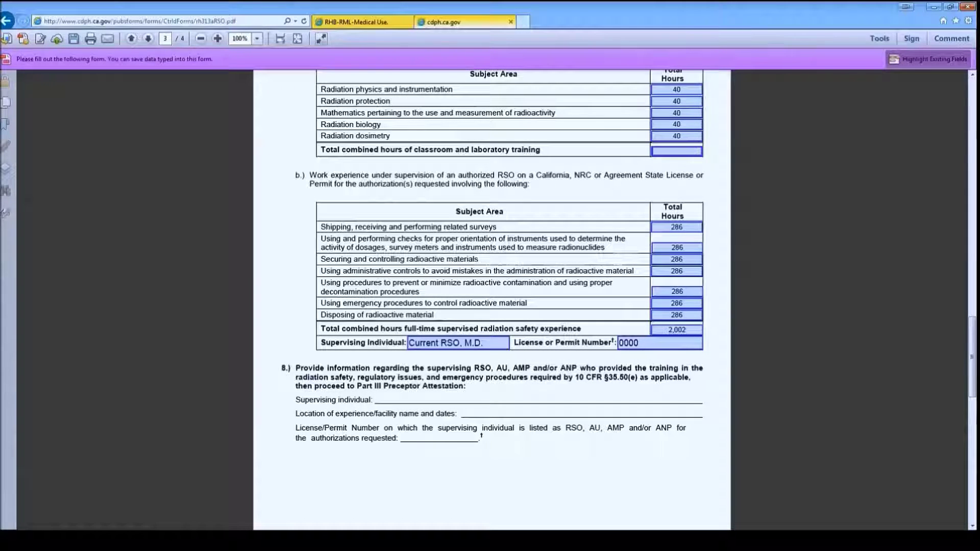
scroll(592, 465, "down", 7)
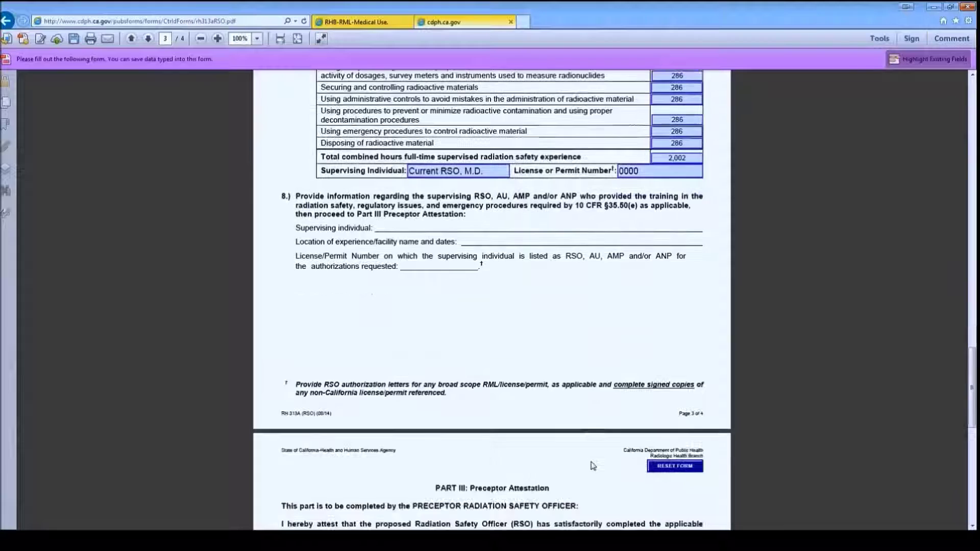
scroll(587, 464, "down", 3)
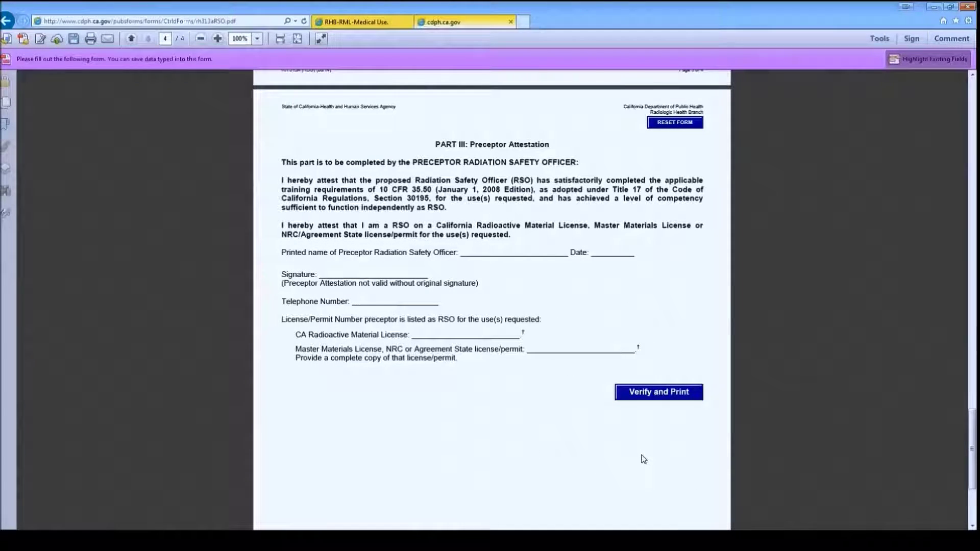
left_click(663, 397)
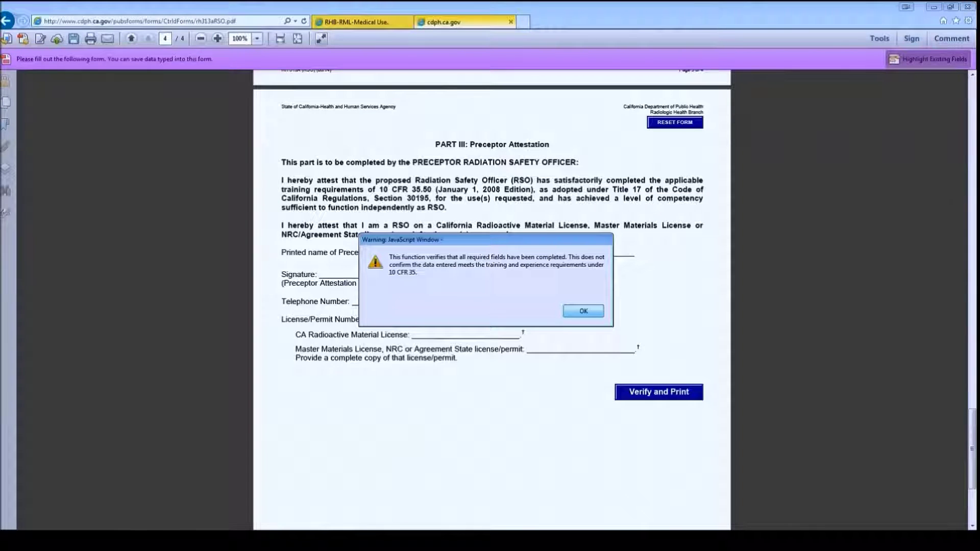
Dismiss both verification warnings to jump to the red-outlined empty classroom total
key("Return")
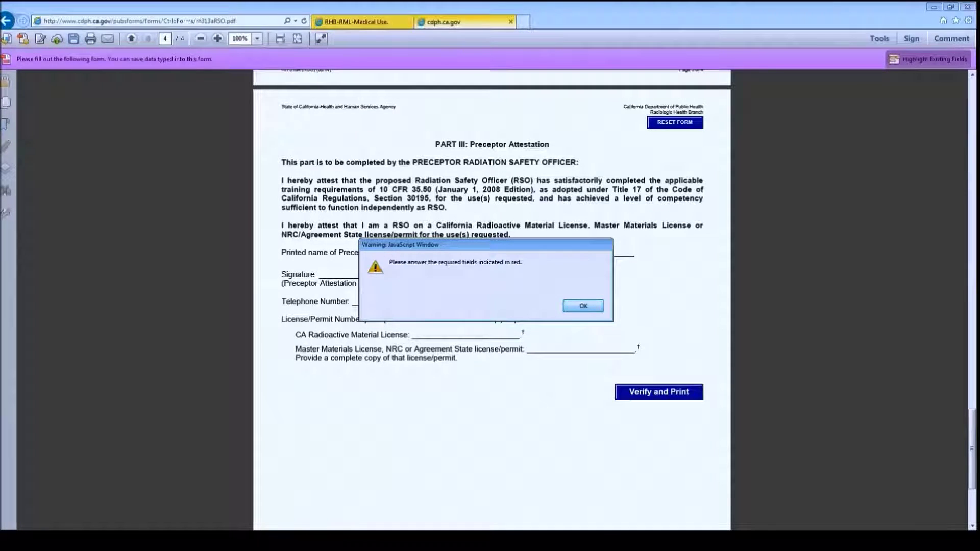
key("Return")
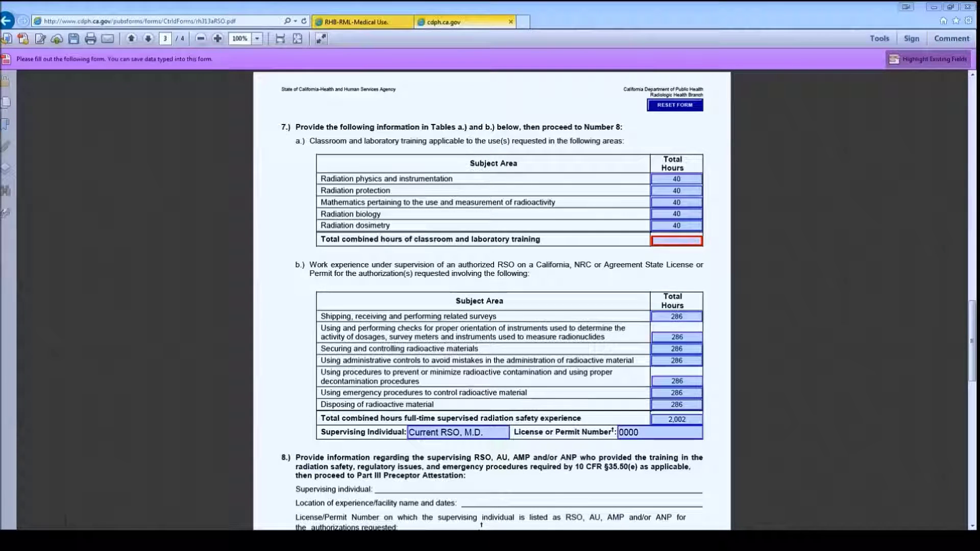
Re-enter 200 as the classroom training total hours
key("alt+Tab")
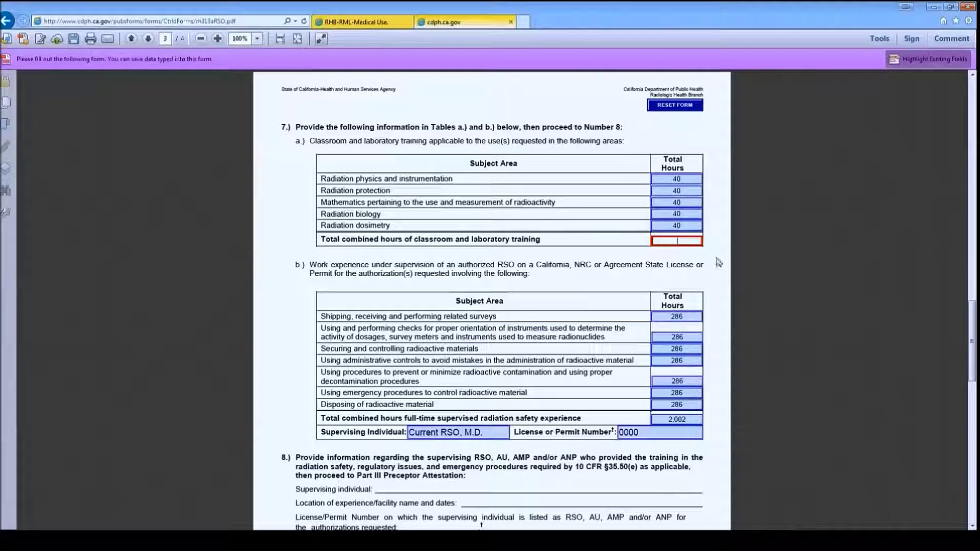
type("200")
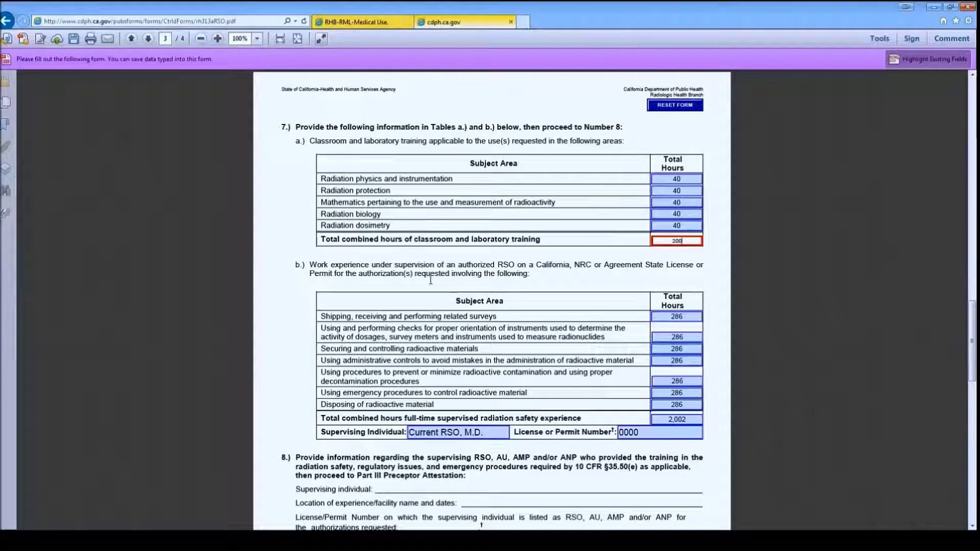
left_click(426, 264)
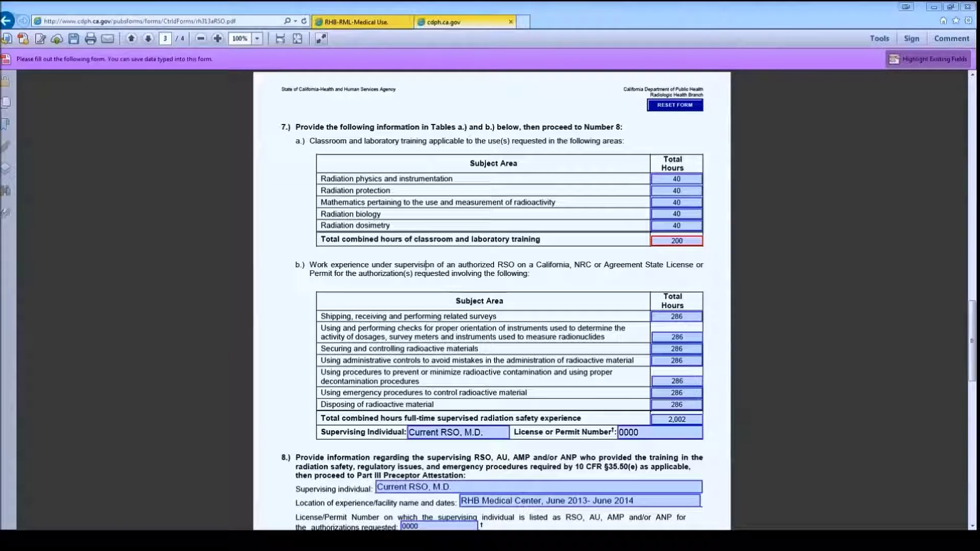
Verify the completed form, acknowledge the notice, and decline printing for now
scroll(301, 357, "down", 3)
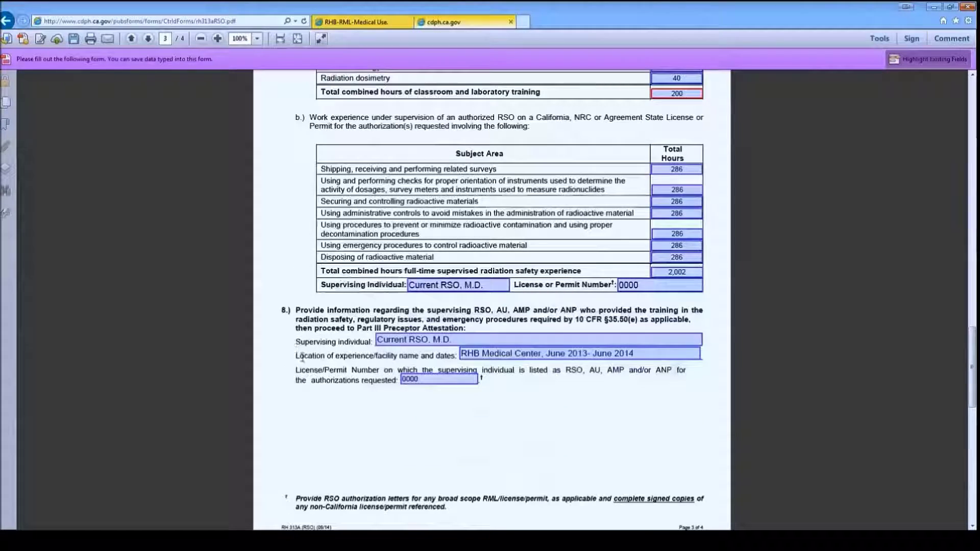
scroll(302, 357, "down", 8)
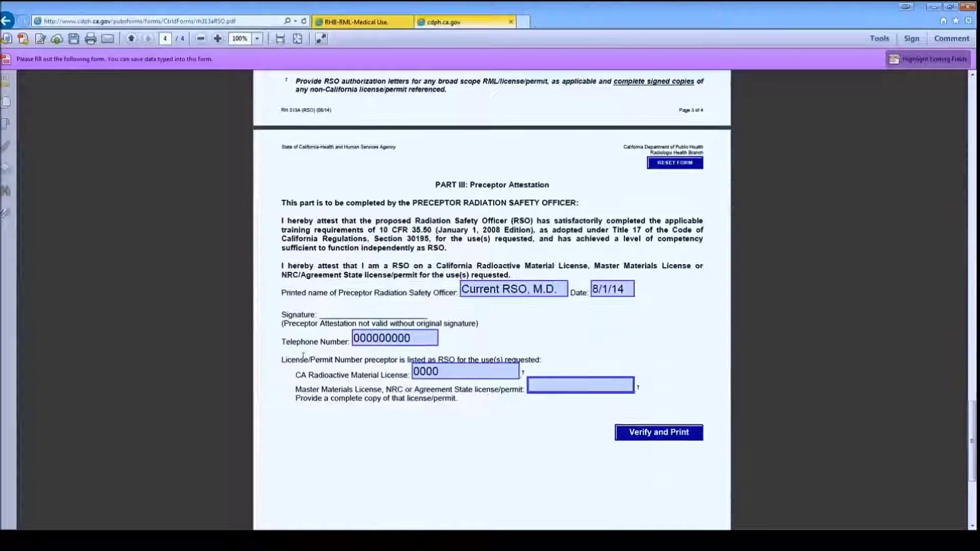
scroll(303, 355, "down", 1)
left_click(667, 386)
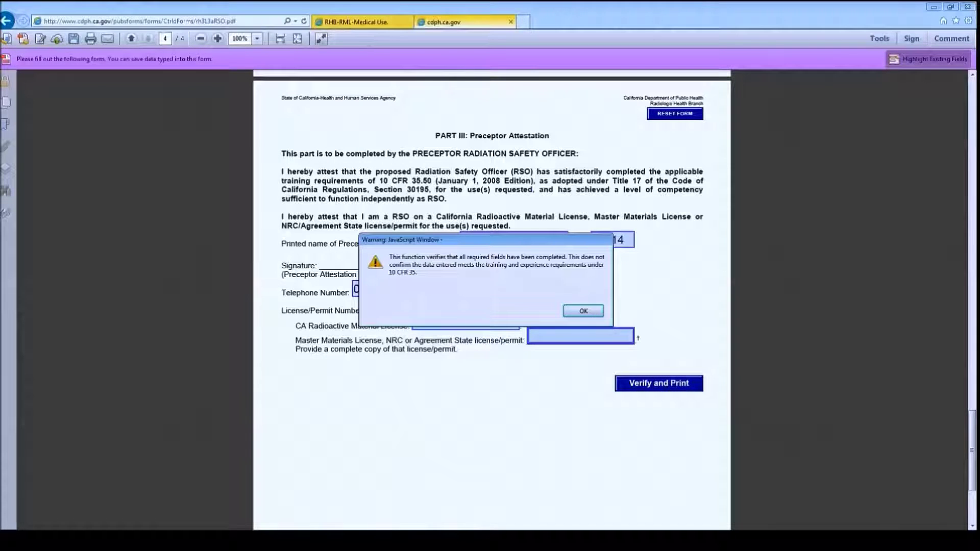
left_click(586, 311)
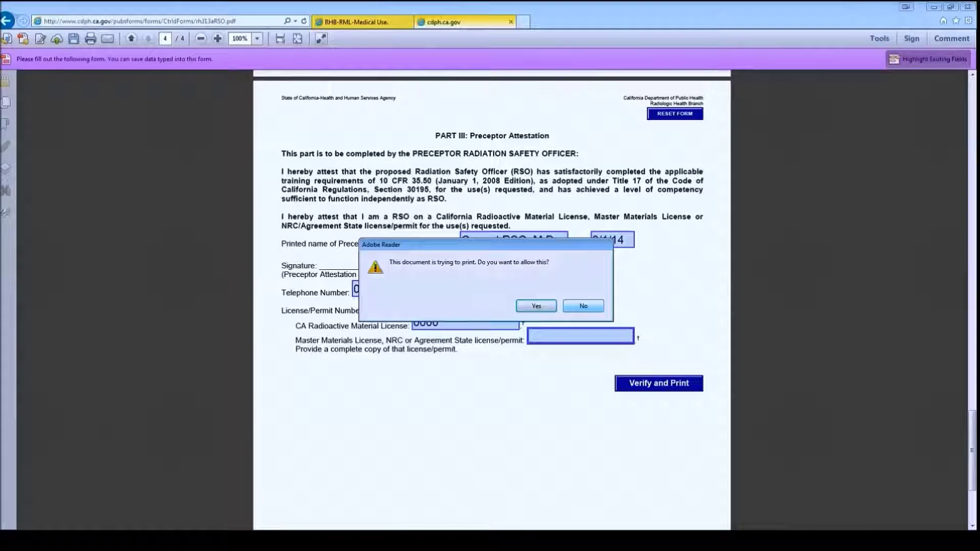
left_click(583, 306)
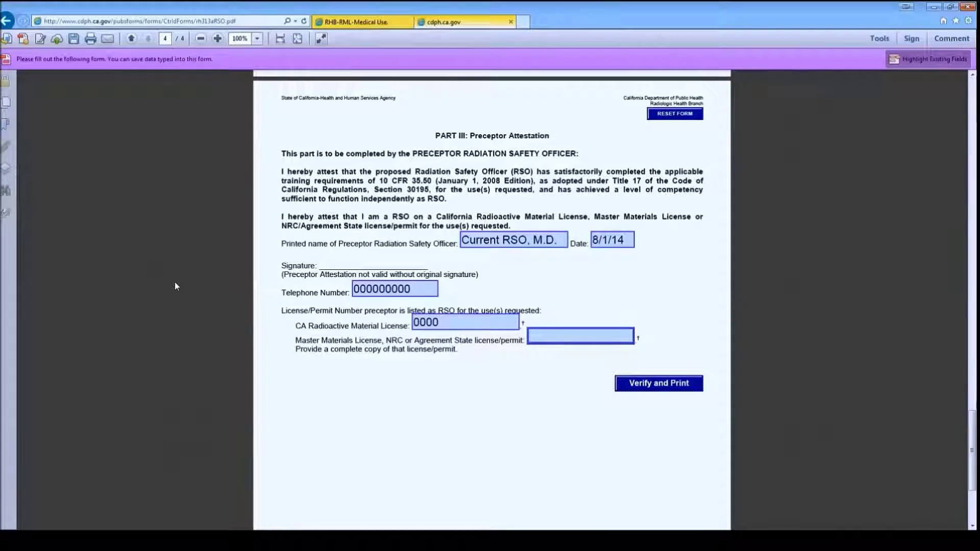
Scroll up to the top of page 1 of the RH 313A form to review the completed Part I.A entries
scroll(176, 282, "up", 5)
scroll(179, 305, "up", 7)
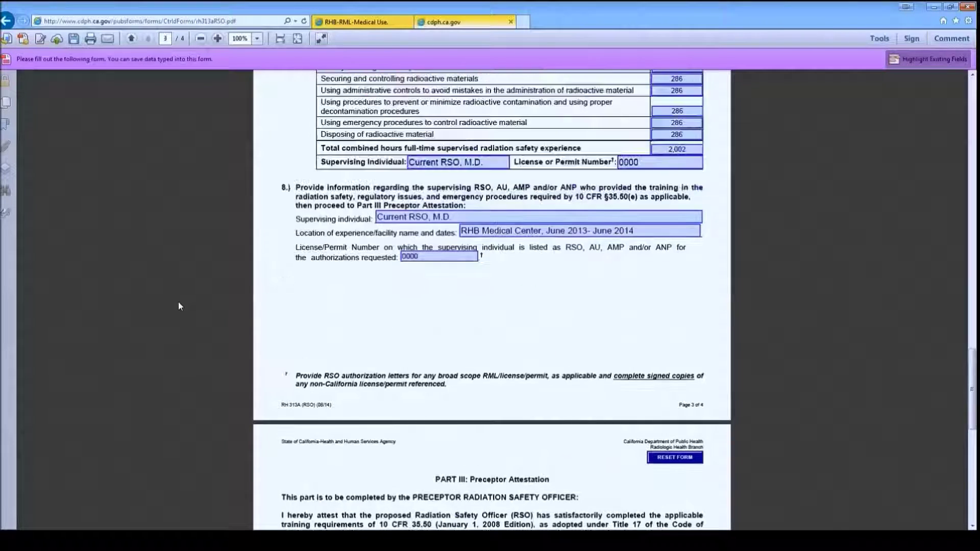
scroll(179, 305, "up", 6)
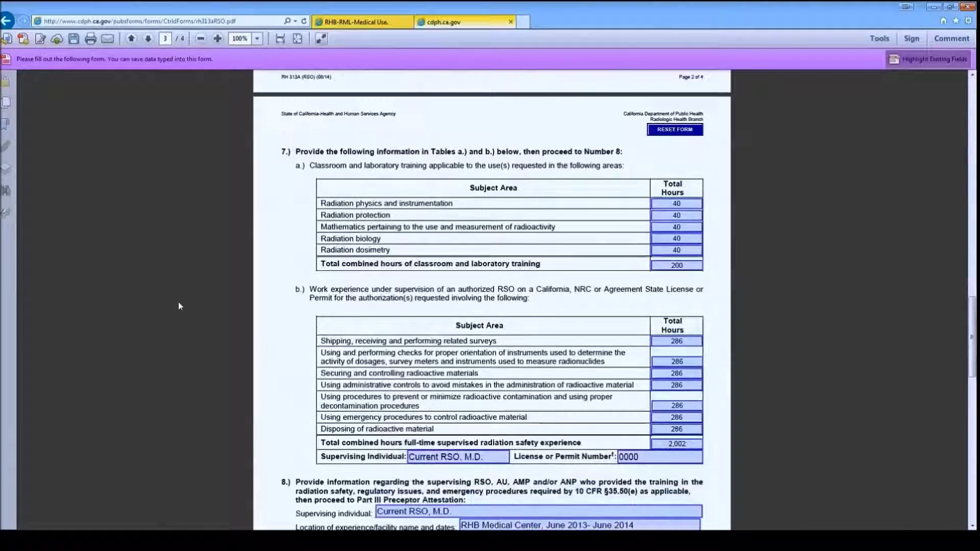
scroll(178, 306, "up", 7)
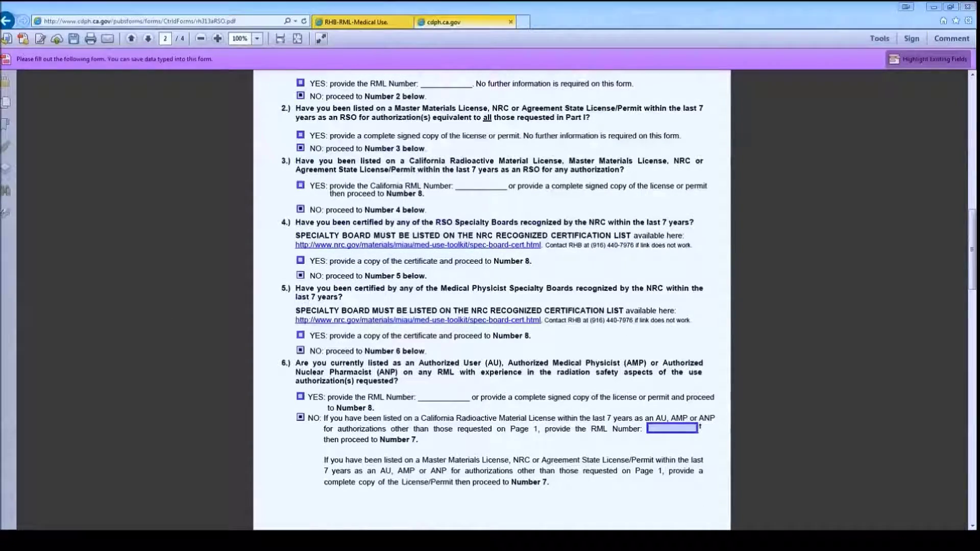
scroll(187, 342, "up", 4)
scroll(188, 344, "up", 8)
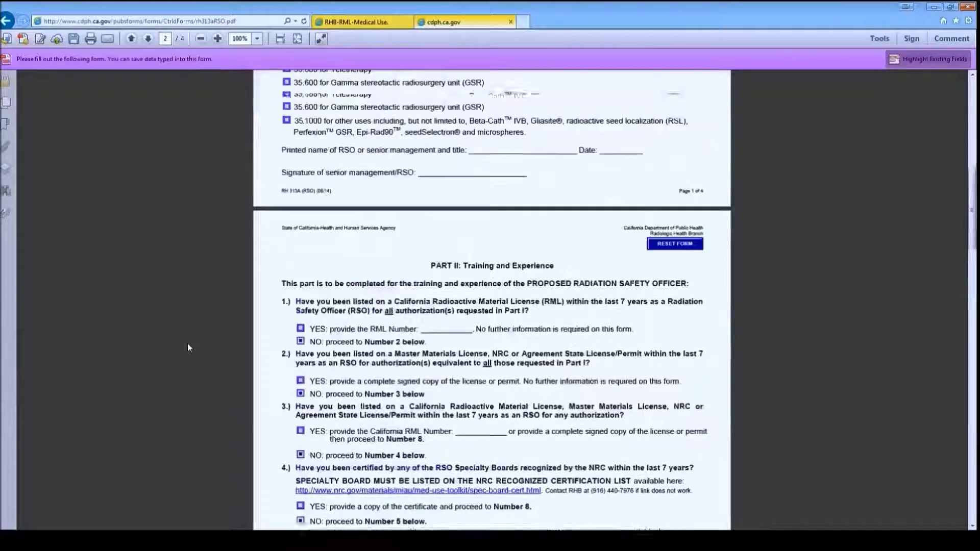
scroll(188, 346, "up", 3)
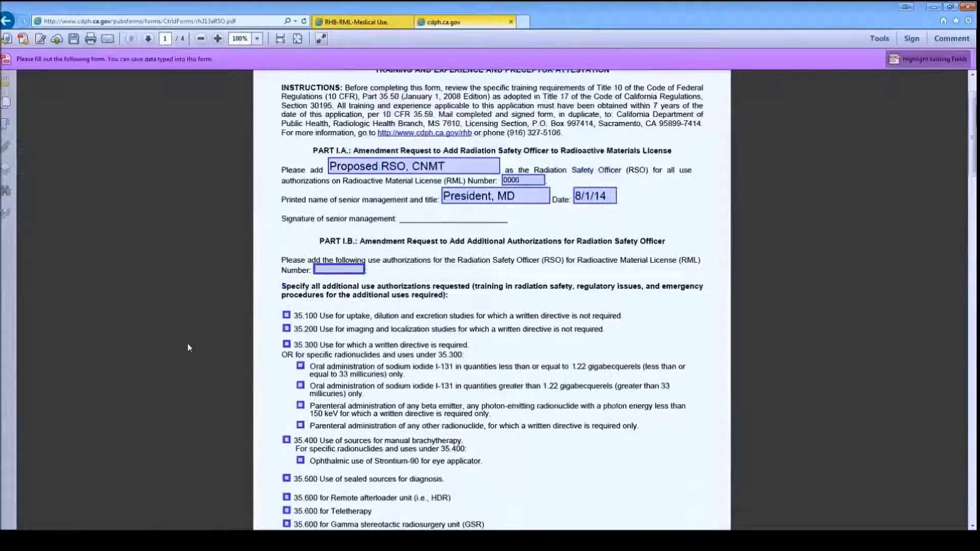